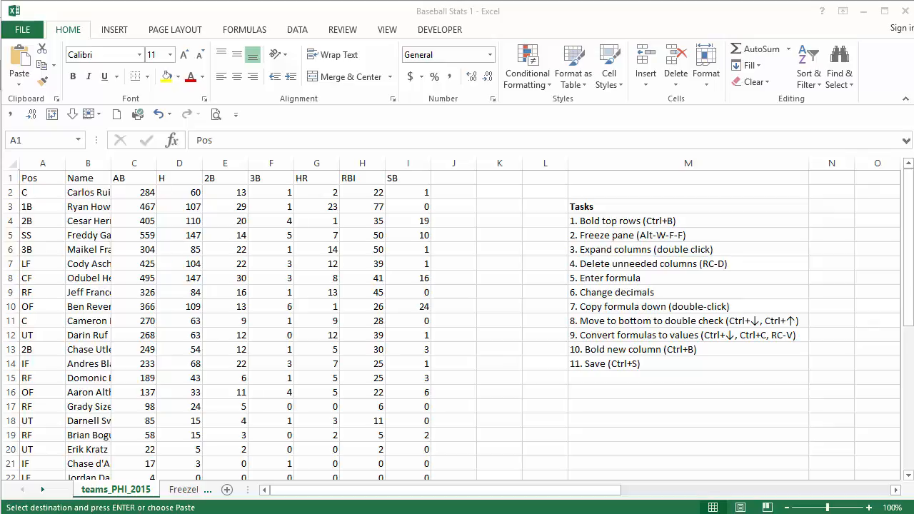
pyautogui.click(627, 221)
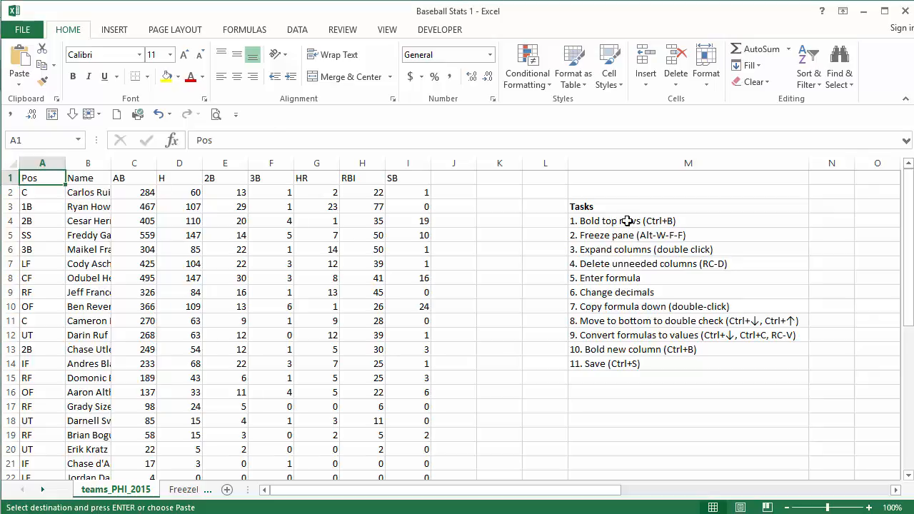
pyautogui.moveTo(627, 221); pyautogui.dragTo(669, 362)
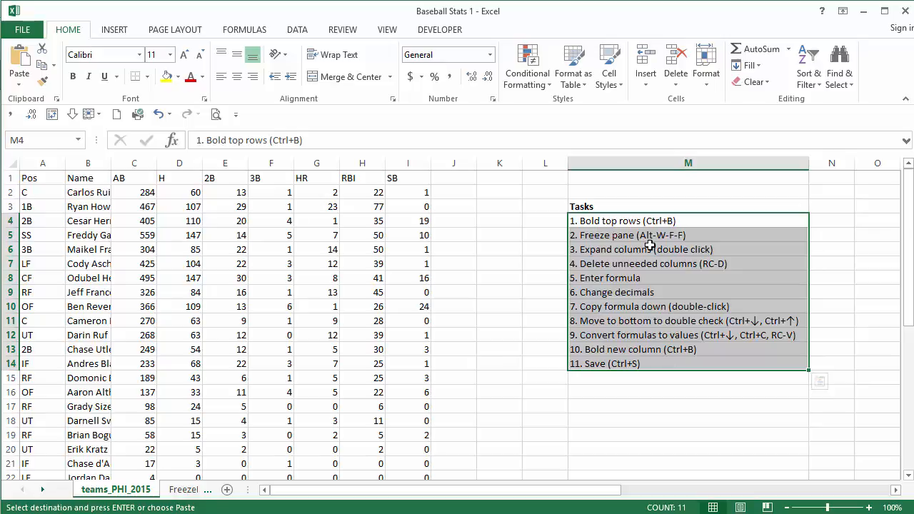
pyautogui.moveTo(631, 220); pyautogui.dragTo(660, 365)
pyautogui.click(662, 220)
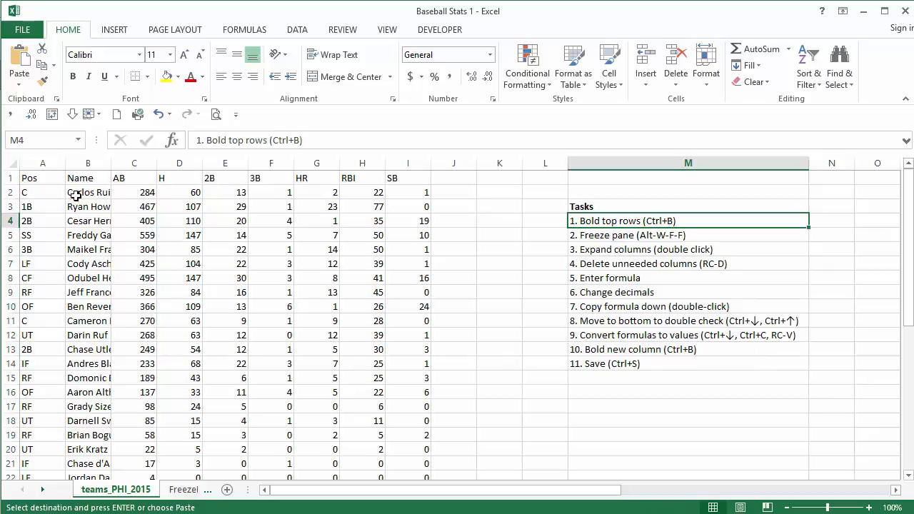
# Apply bold to the entire header row 1 of the player statistics.
pyautogui.click(254, 239)
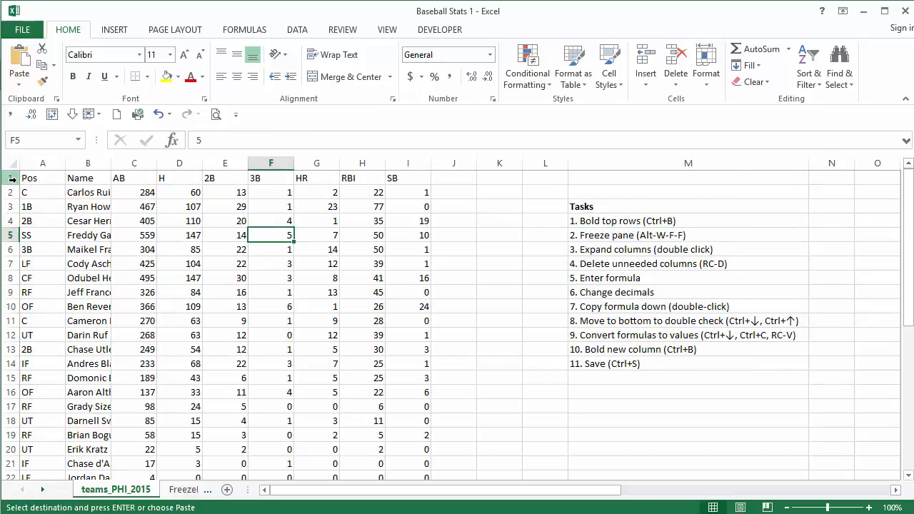
pyautogui.moveTo(30, 177); pyautogui.dragTo(400, 178)
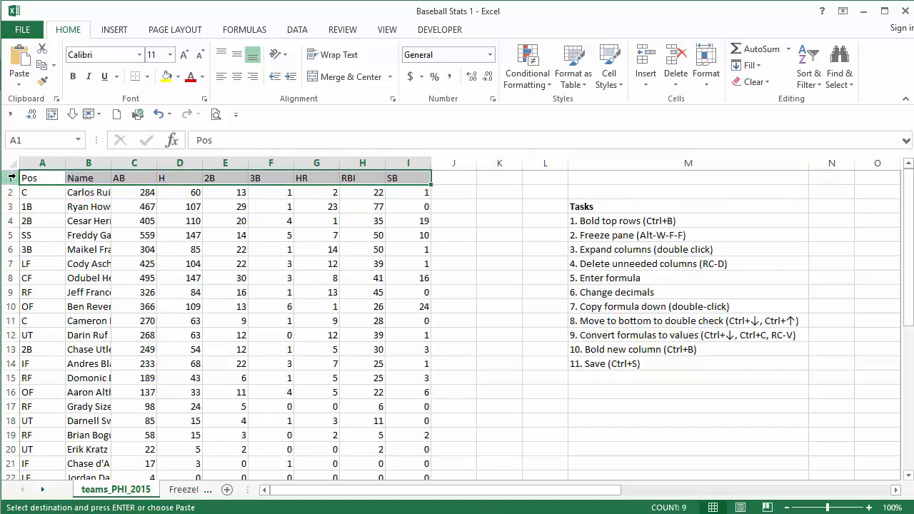
pyautogui.moveTo(11, 177); pyautogui.dragTo(15, 177)
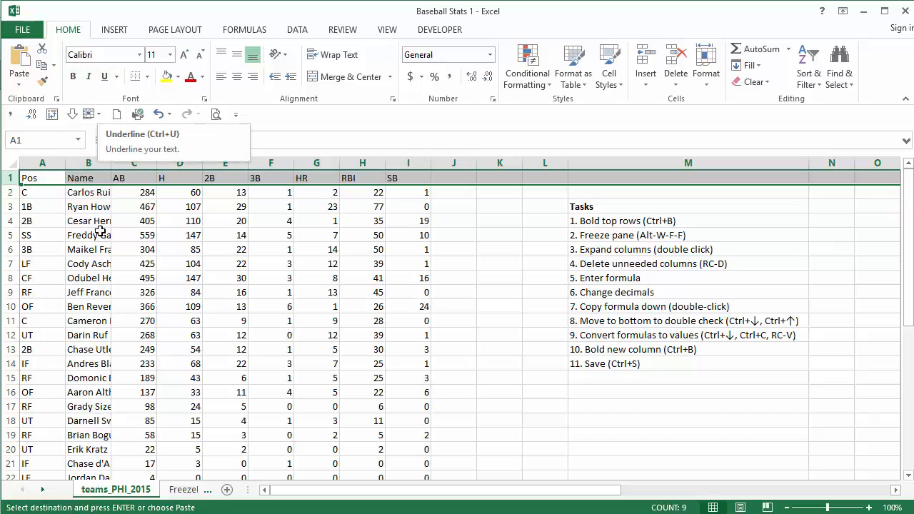
pyautogui.hotkey('ctrl', 'b')
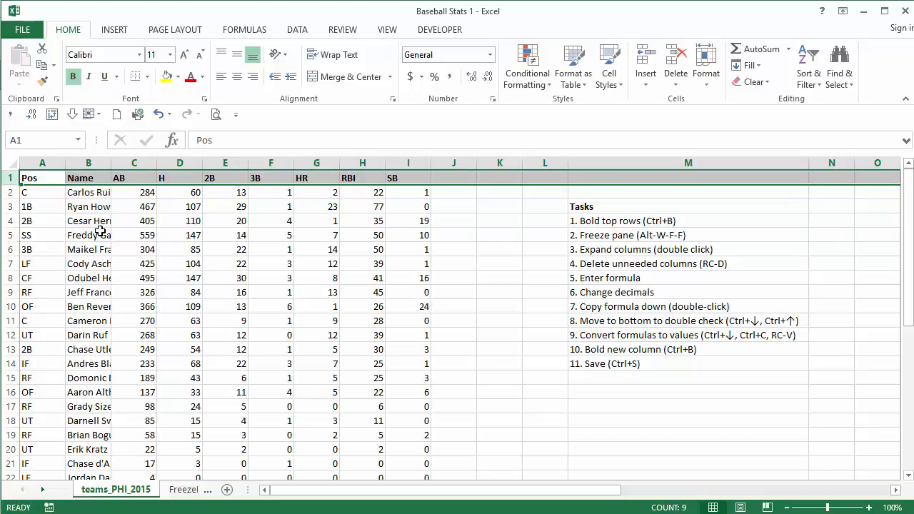
# Look down through the player rows and back to check whether the header row stays in view.
pyautogui.click(75, 192)
pyautogui.scroll(-1, 144, 226)
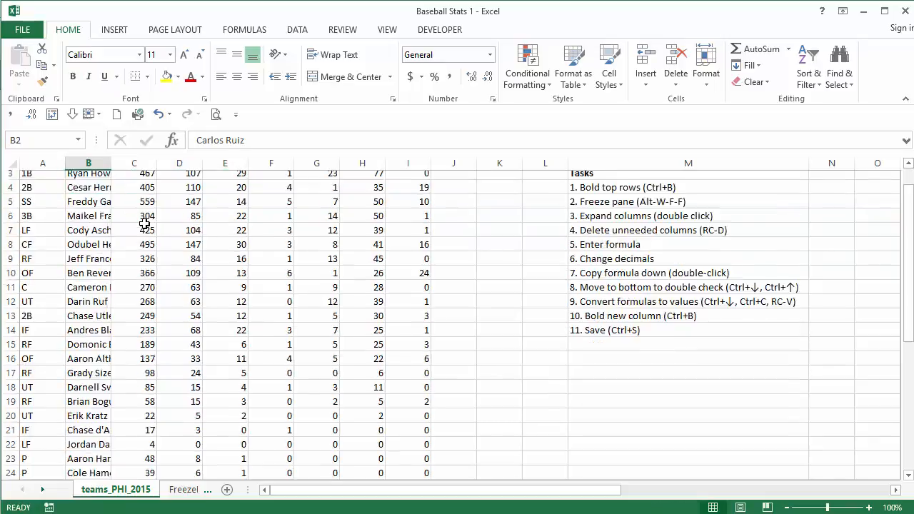
pyautogui.scroll(-3, 144, 226)
pyautogui.scroll(4, 141, 264)
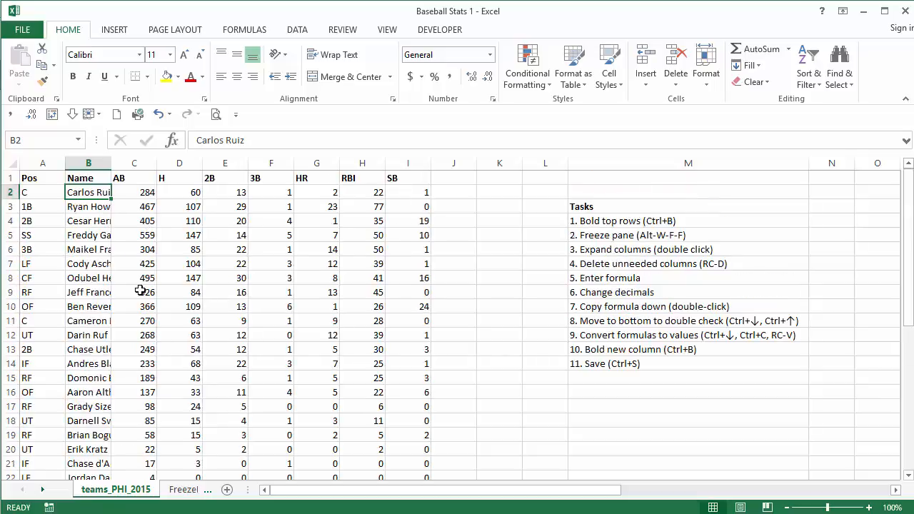
pyautogui.scroll(-5, 140, 291)
pyautogui.scroll(5, 140, 291)
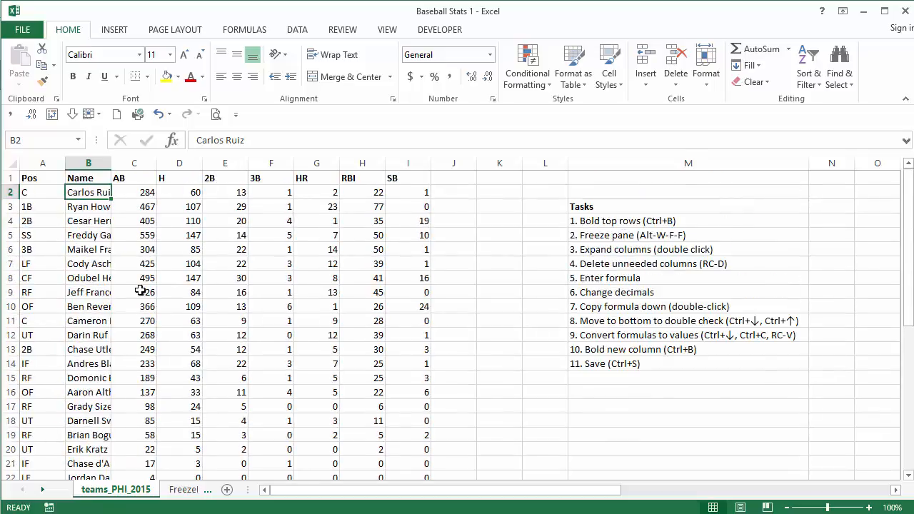
pyautogui.click(31, 191)
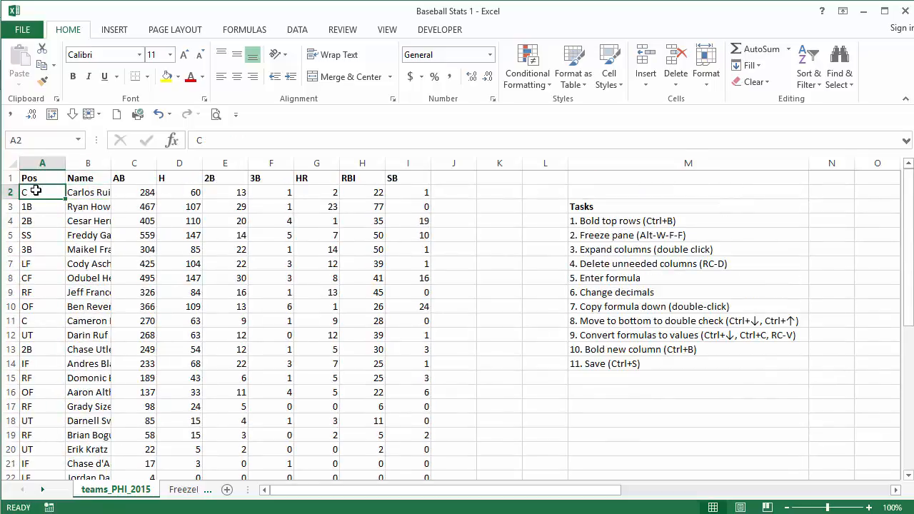
pyautogui.click(607, 236)
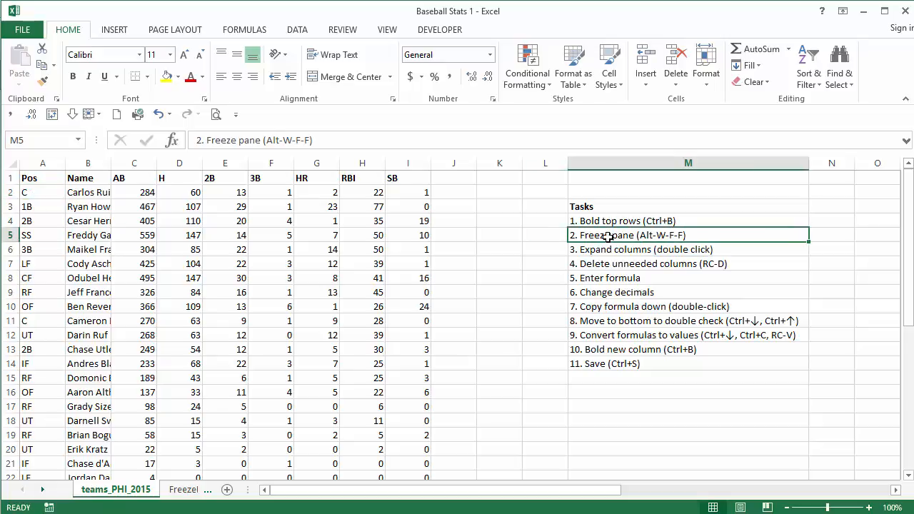
pyautogui.click(385, 32)
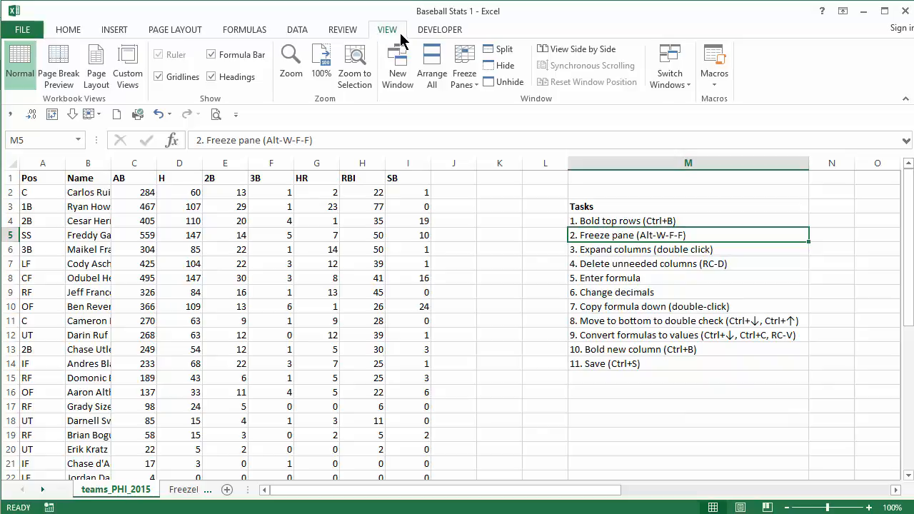
pyautogui.click(477, 84)
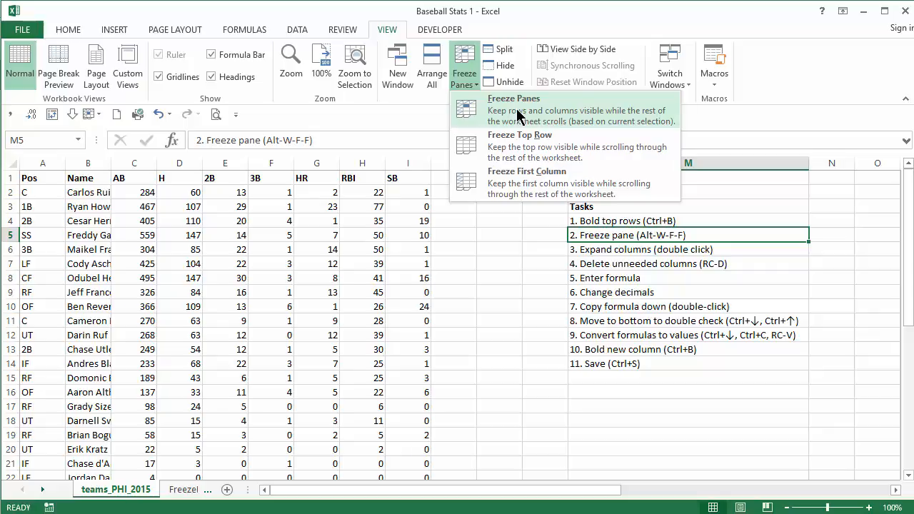
pyautogui.click(65, 31)
pyautogui.click(65, 31)
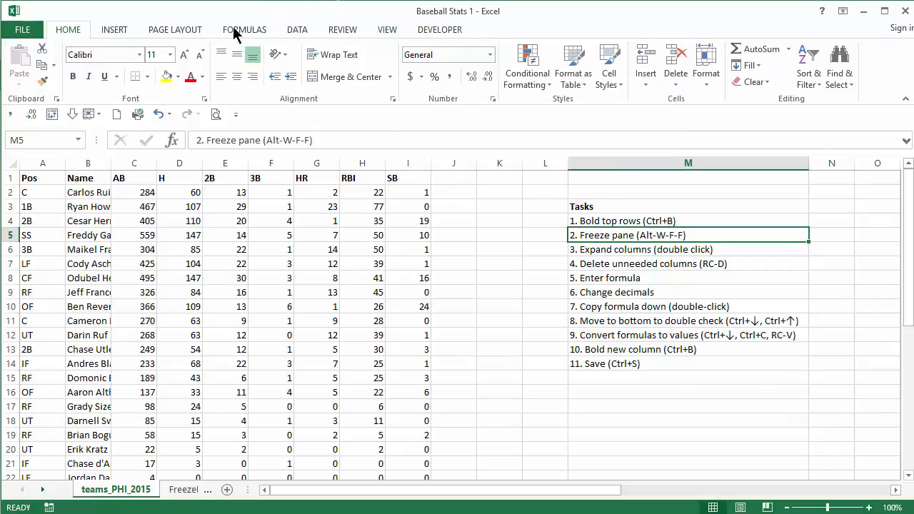
# Freeze the panes at cell A2 so the header row stays in view, and check it against the player rows.
pyautogui.click(43, 193)
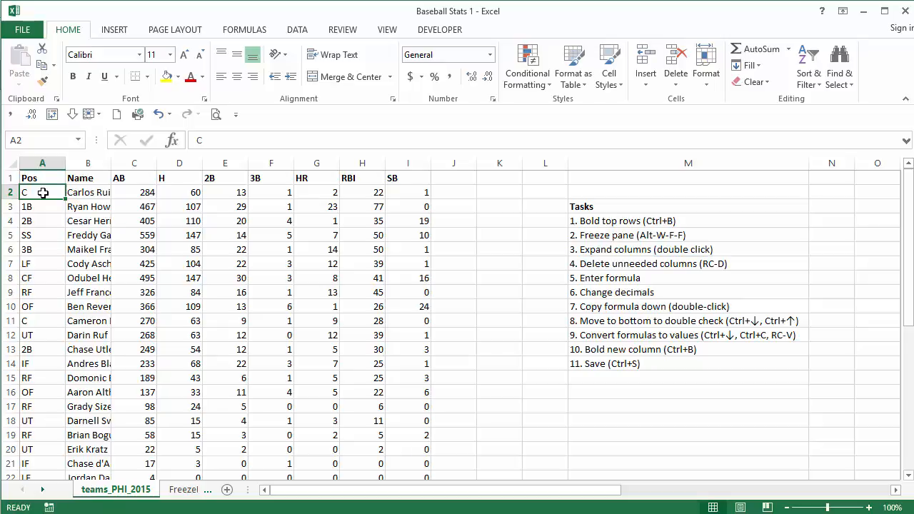
pyautogui.press('alt')
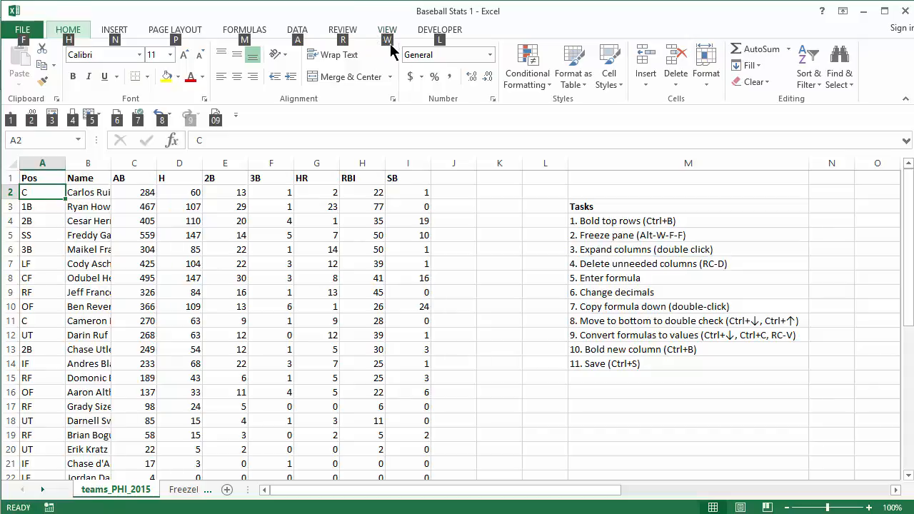
pyautogui.press('w')
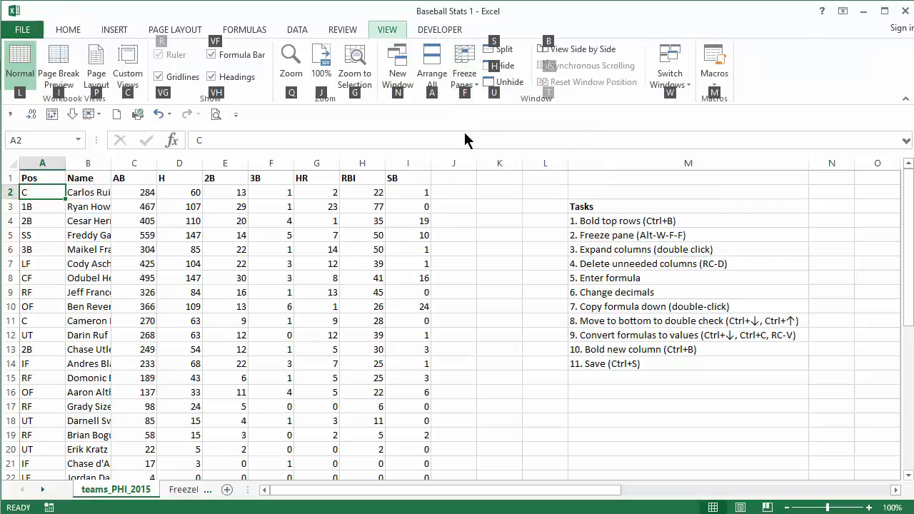
pyautogui.press('f')
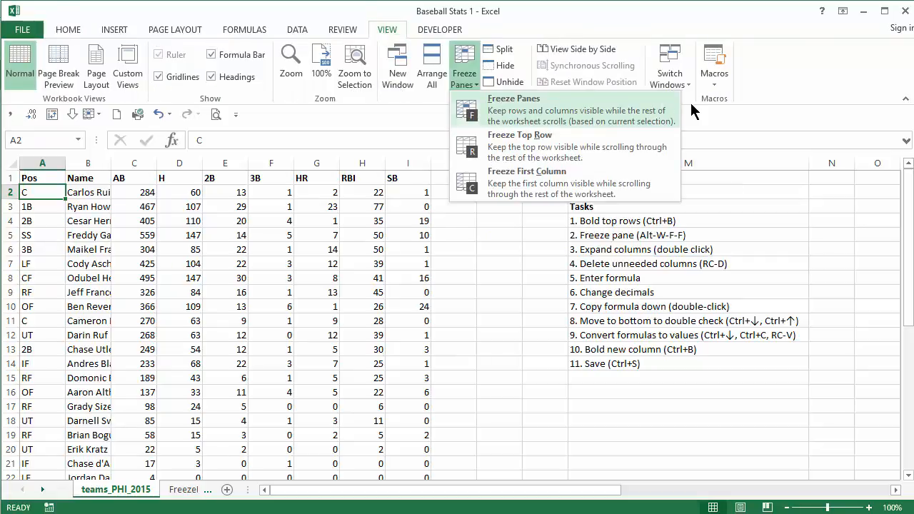
pyautogui.press('f')
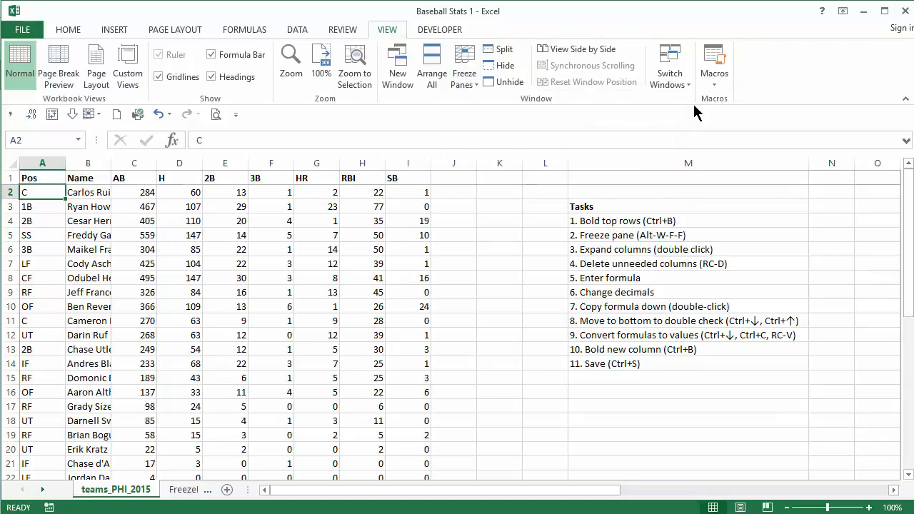
pyautogui.scroll(-1, 86, 234)
pyautogui.scroll(1, 86, 233)
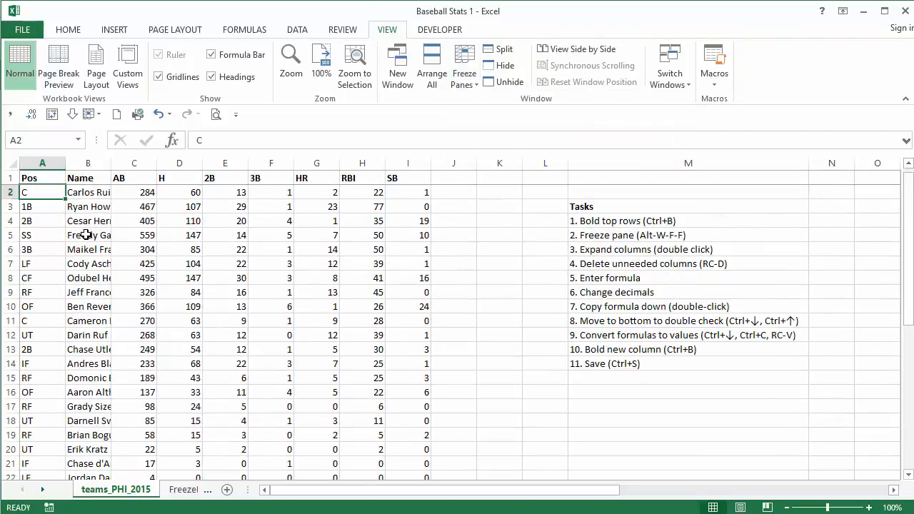
pyautogui.scroll(-4, 85, 234)
pyautogui.scroll(4, 85, 234)
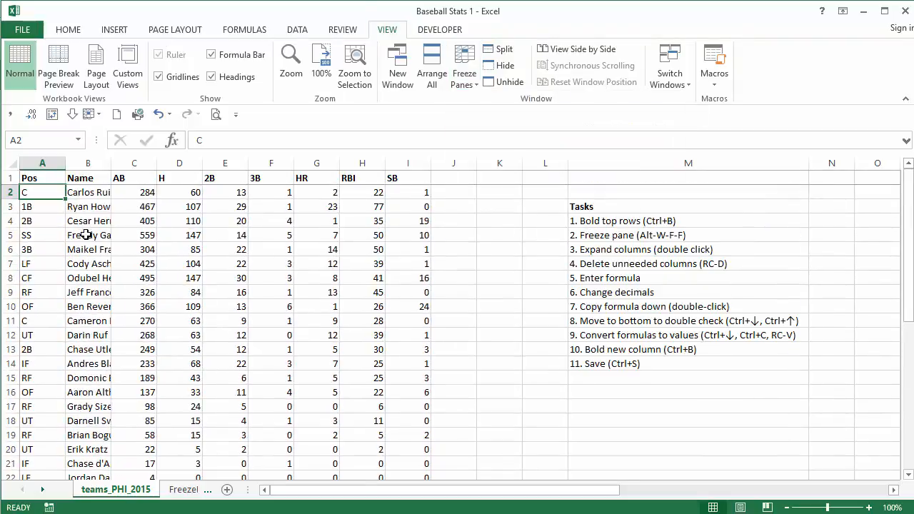
pyautogui.click(639, 238)
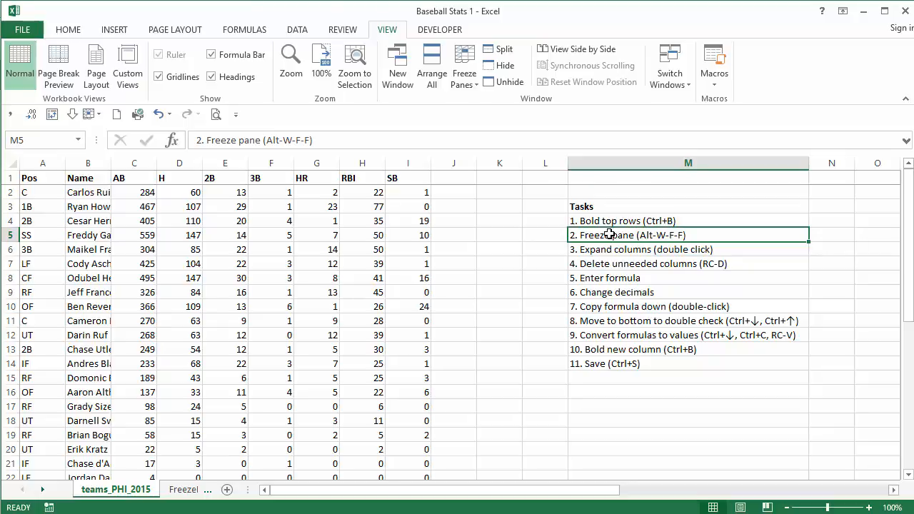
# Widen the Name column by hand to fit the full player names, and check the list further down.
pyautogui.click(81, 207)
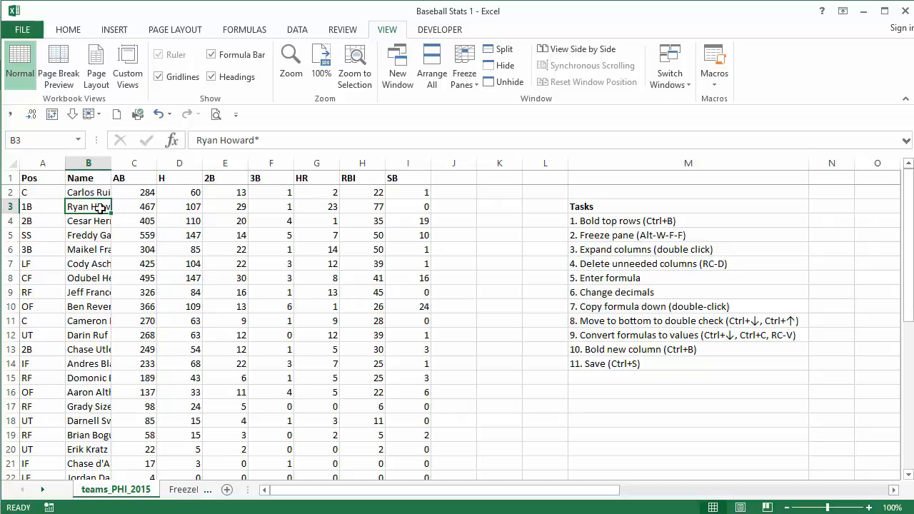
pyautogui.moveTo(90, 207); pyautogui.dragTo(100, 378)
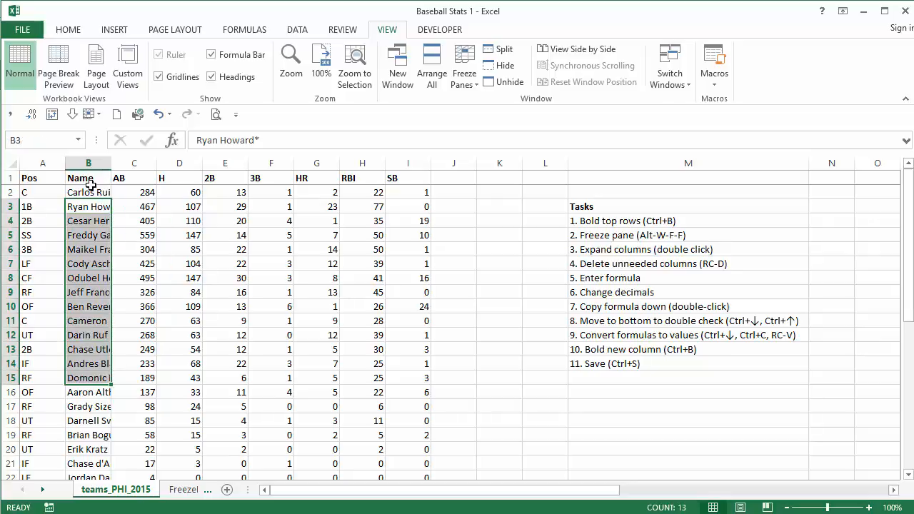
pyautogui.moveTo(93, 191); pyautogui.dragTo(95, 378)
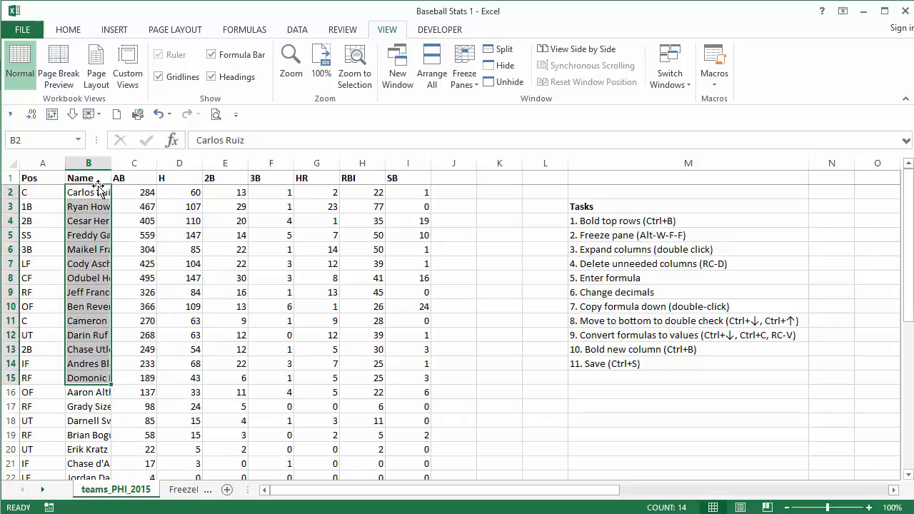
pyautogui.click(98, 178)
pyautogui.moveTo(112, 164); pyautogui.dragTo(151, 166)
pyautogui.doubleClick(179, 165)
pyautogui.scroll(-8, 184, 311)
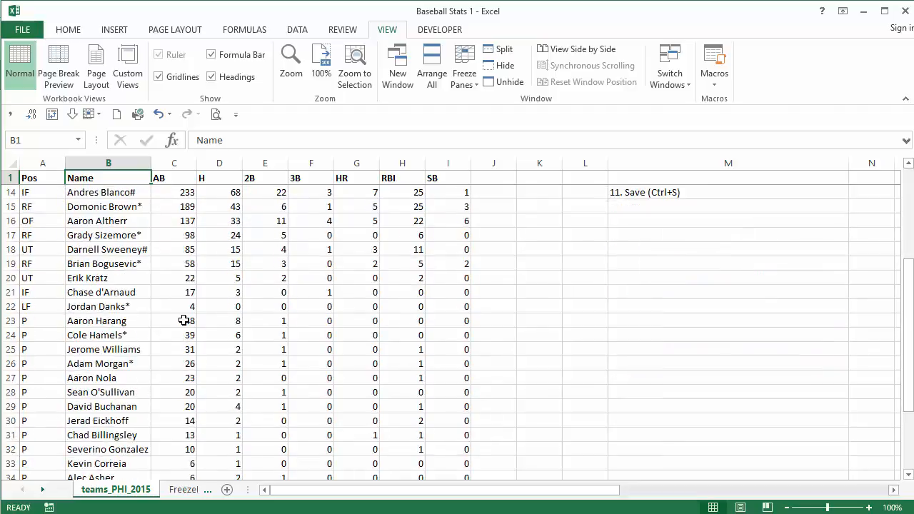
pyautogui.scroll(8, 185, 314)
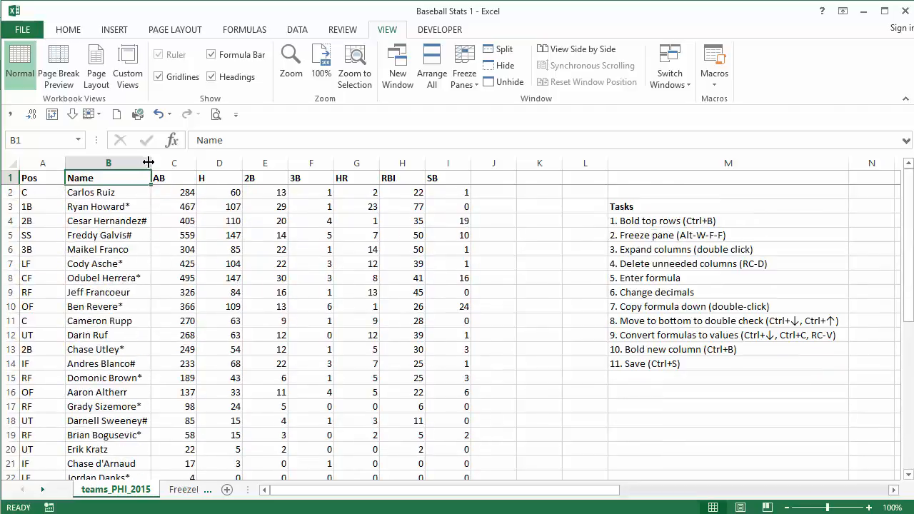
# Narrow the Name column by hand in two stages, checking the names down the list for cut-off text.
pyautogui.moveTo(152, 163); pyautogui.dragTo(137, 163)
pyautogui.scroll(-4, 214, 407)
pyautogui.scroll(-5, 214, 408)
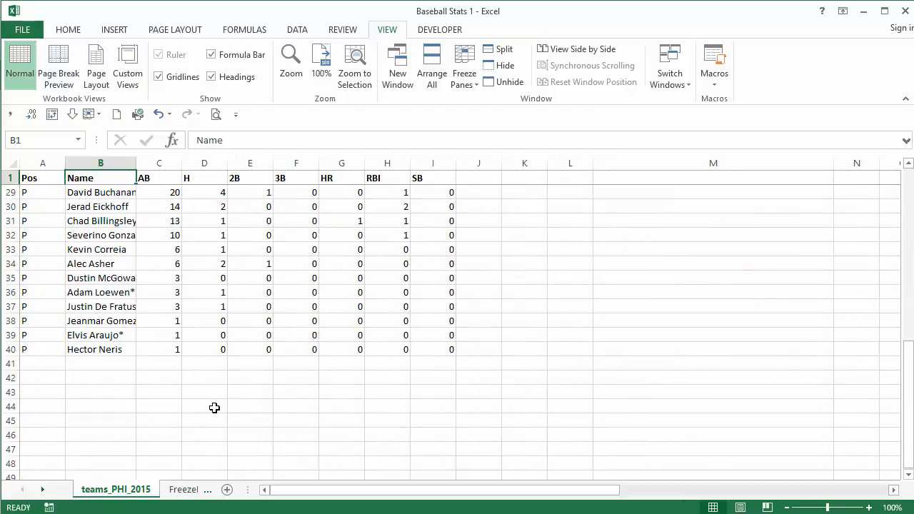
pyautogui.scroll(9, 214, 407)
pyautogui.scroll(-4, 157, 368)
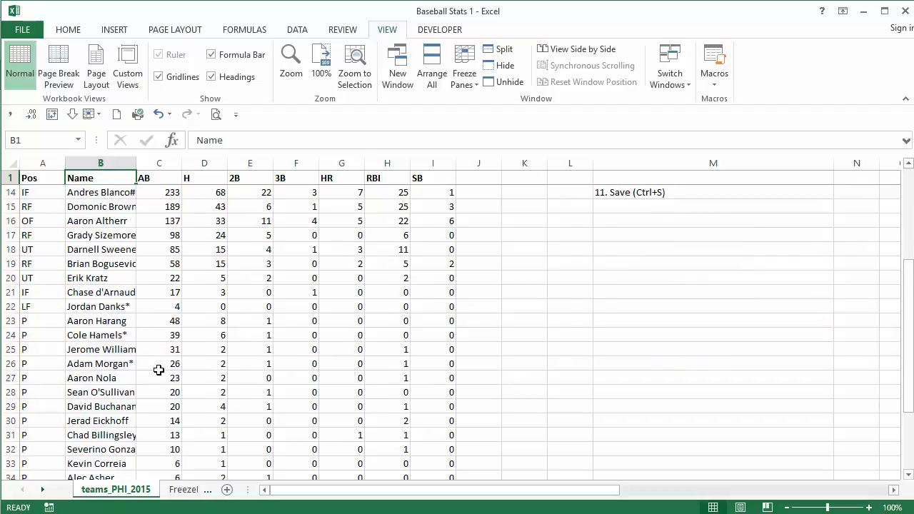
pyautogui.scroll(4, 157, 371)
pyautogui.moveTo(137, 168); pyautogui.dragTo(122, 167)
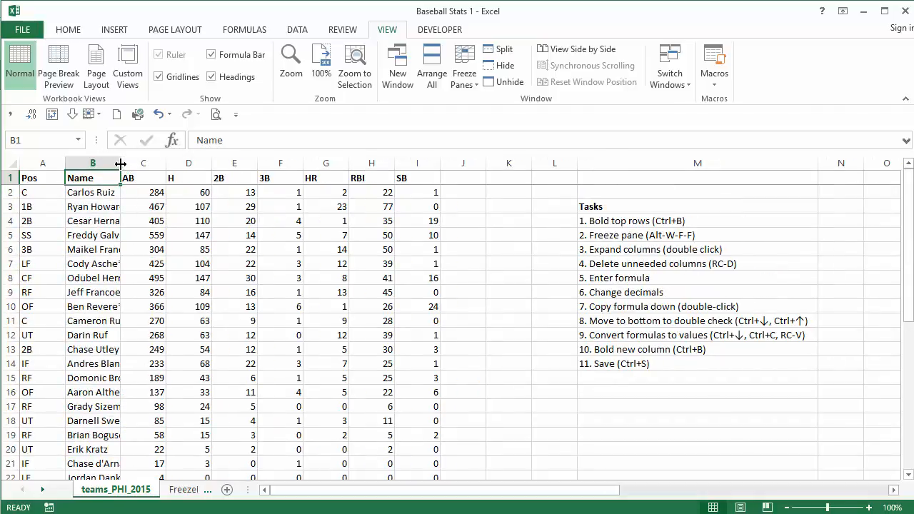
# AutoFit the Name column to its longest entry and check the names down the whole list.
pyautogui.doubleClick(121, 164)
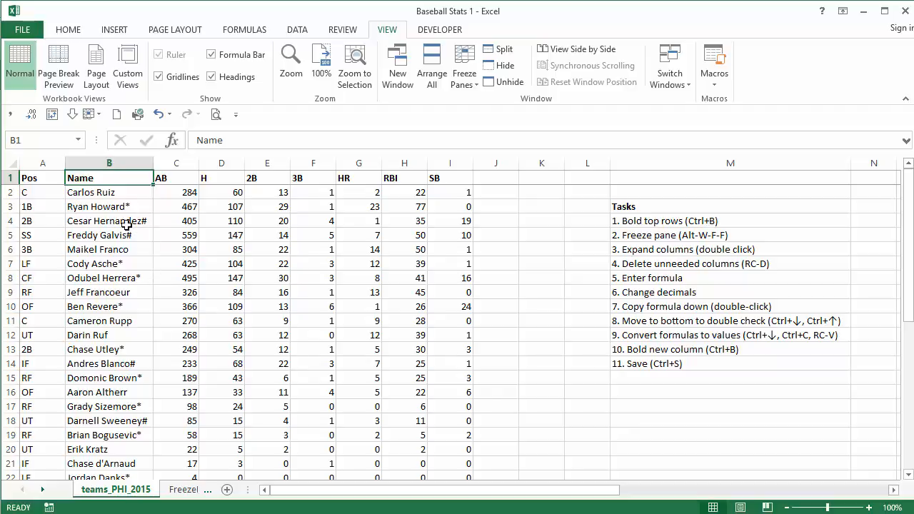
pyautogui.scroll(-9, 127, 224)
pyautogui.scroll(9, 132, 250)
pyautogui.click(715, 254)
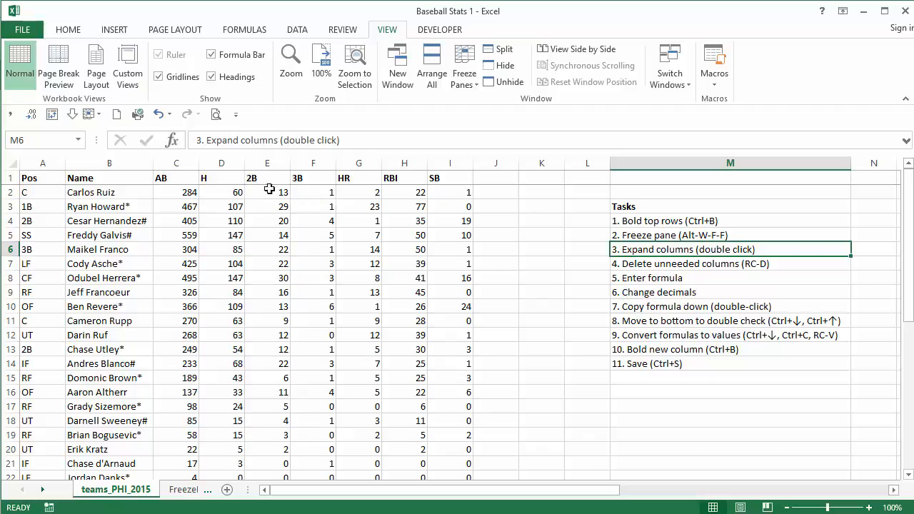
# Try deleting the stat columns E to I (2B through SB) twice, undoing the deletion each time.
pyautogui.moveTo(225, 180); pyautogui.dragTo(173, 176)
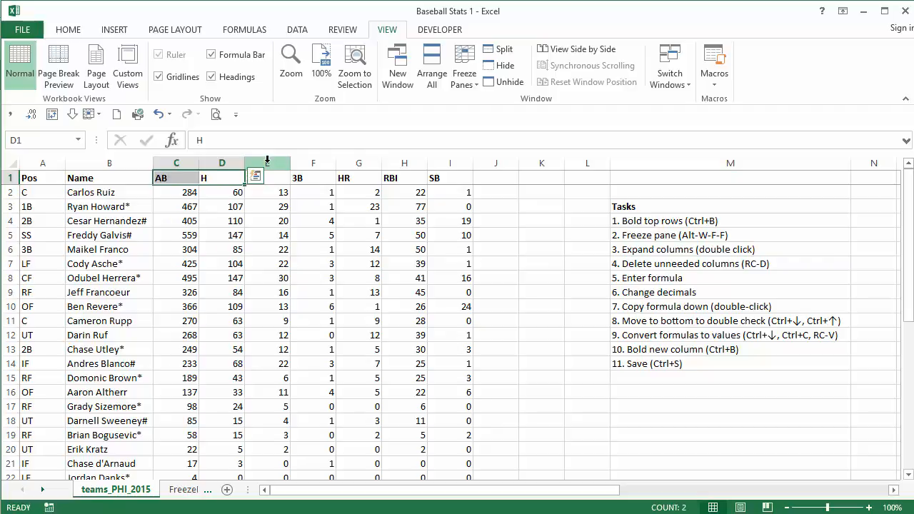
pyautogui.moveTo(261, 163); pyautogui.dragTo(460, 180)
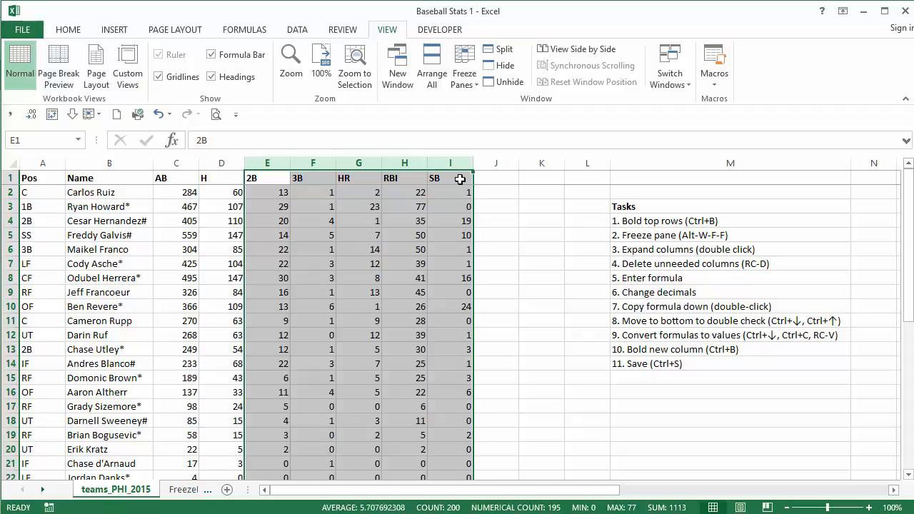
pyautogui.moveTo(270, 168); pyautogui.dragTo(270, 168)
pyautogui.moveTo(420, 169); pyautogui.dragTo(438, 170)
pyautogui.rightClick(325, 218)
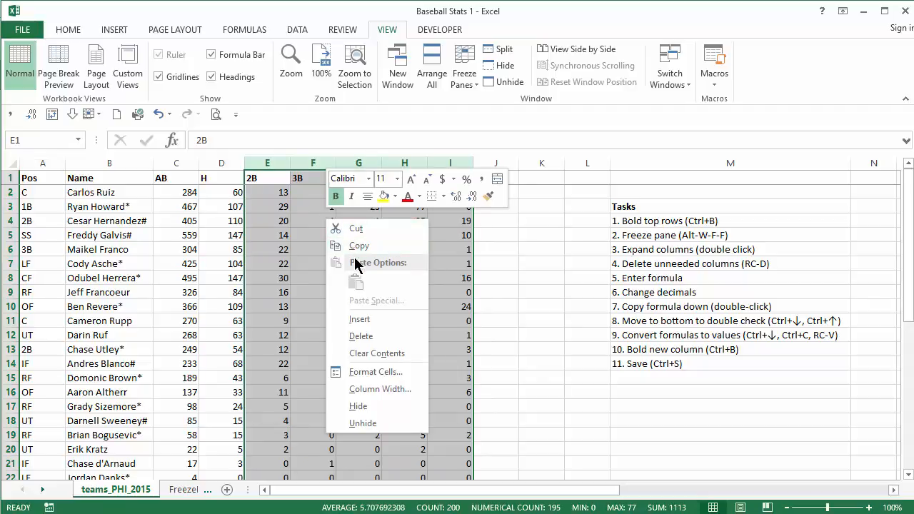
pyautogui.click(384, 336)
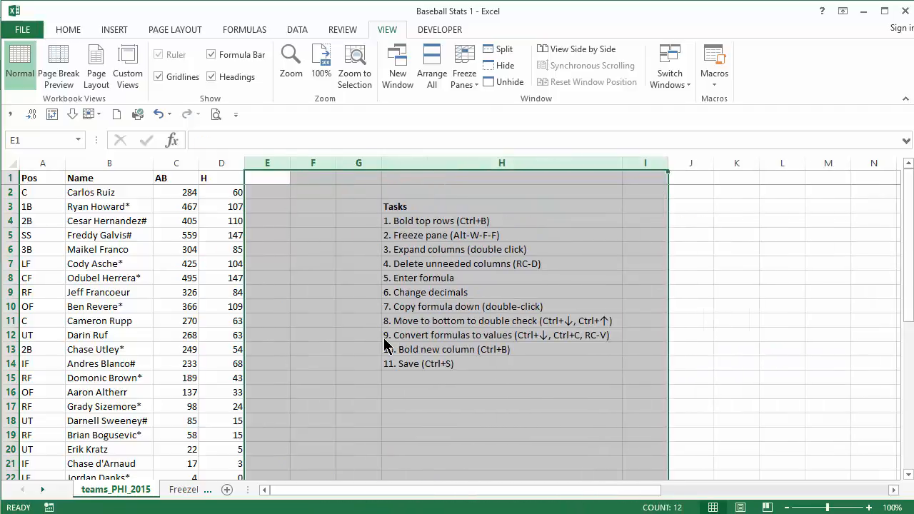
pyautogui.hotkey('ctrl', 'z')
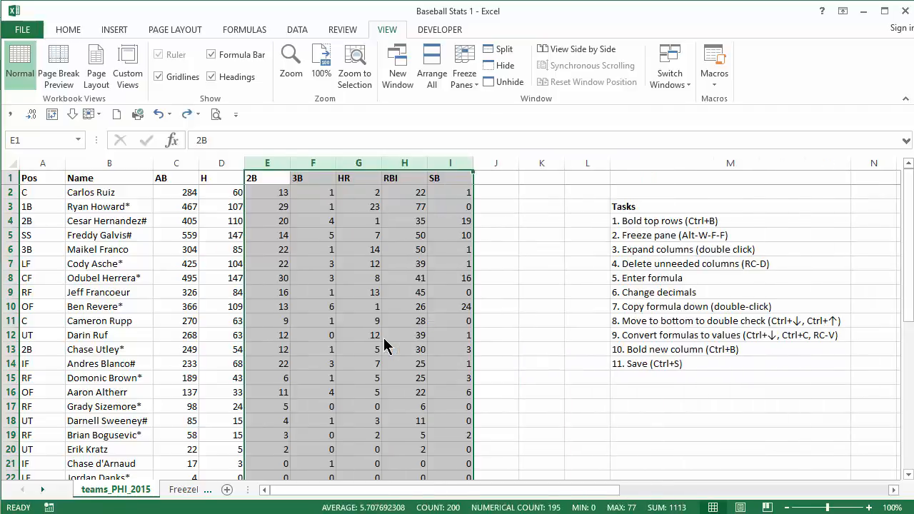
pyautogui.rightClick(331, 243)
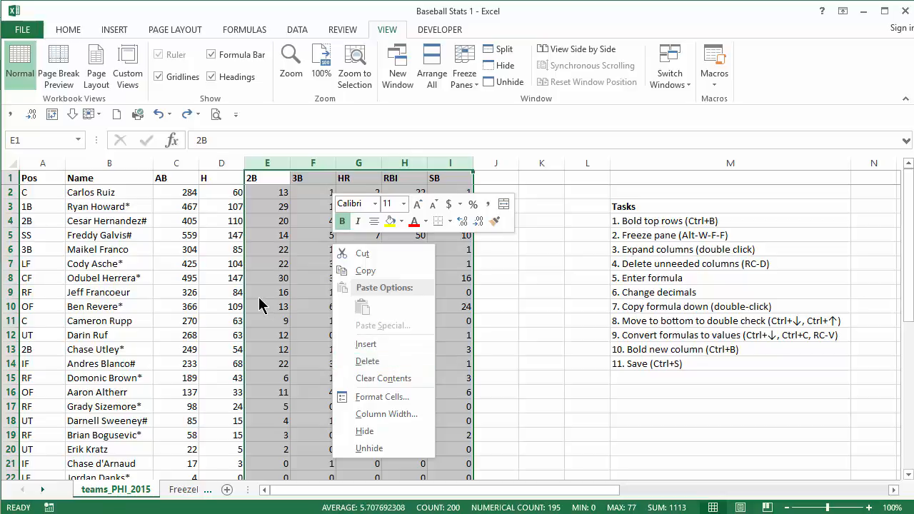
pyautogui.press('d')
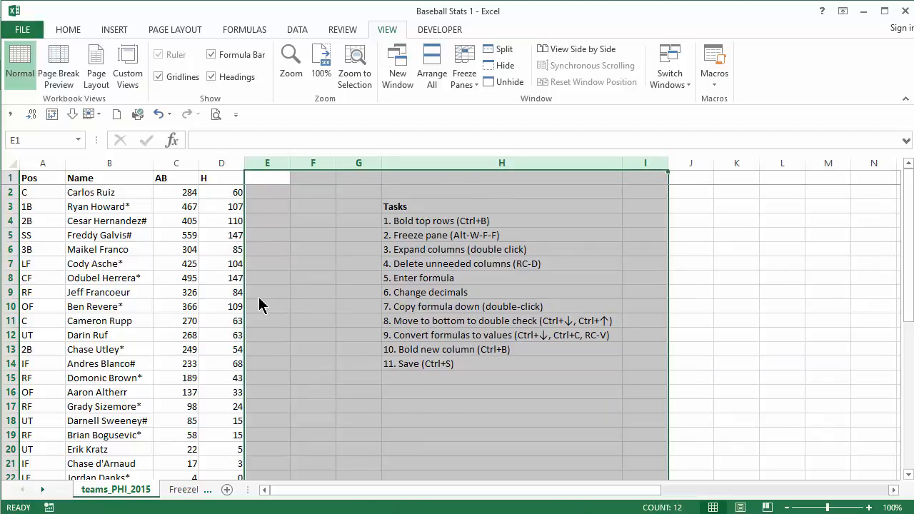
pyautogui.hotkey('ctrl', 'z')
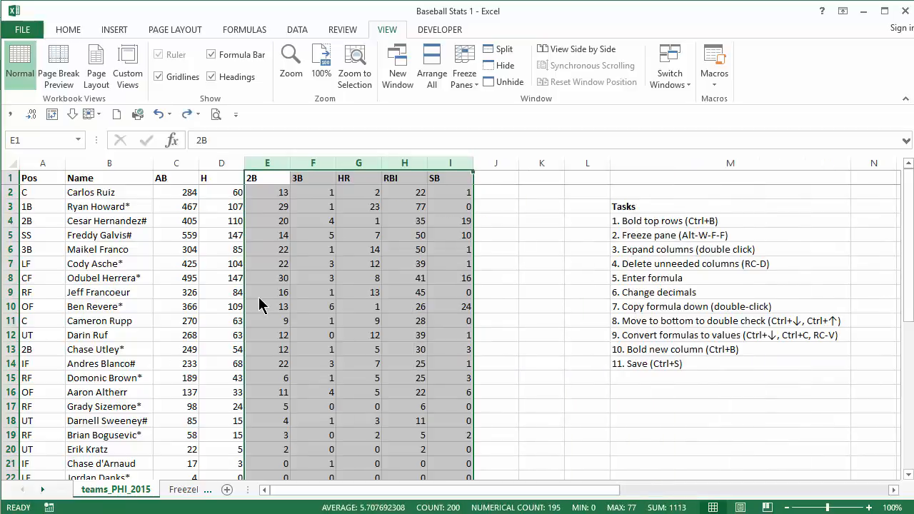
# Delete the unneeded stat columns E to I, from 2B through SB, completing task 4 of the list.
pyautogui.rightClick(328, 264)
pyautogui.press('d')
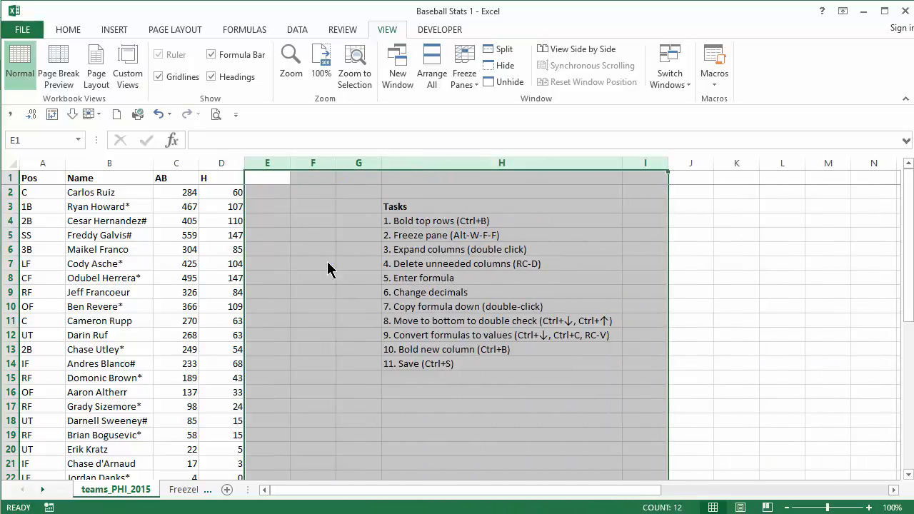
pyautogui.click(490, 265)
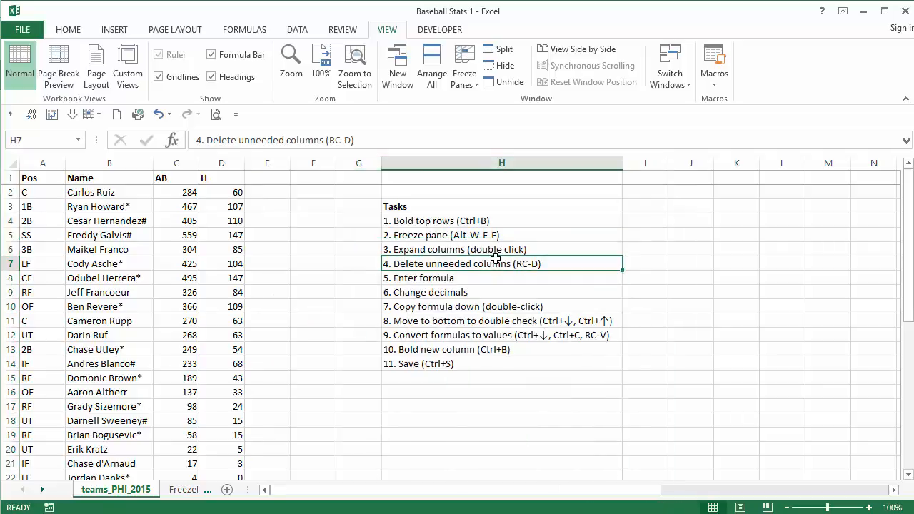
# Enter the header BA in cell E1, beside the H column.
pyautogui.click(266, 178)
pyautogui.write('BA')
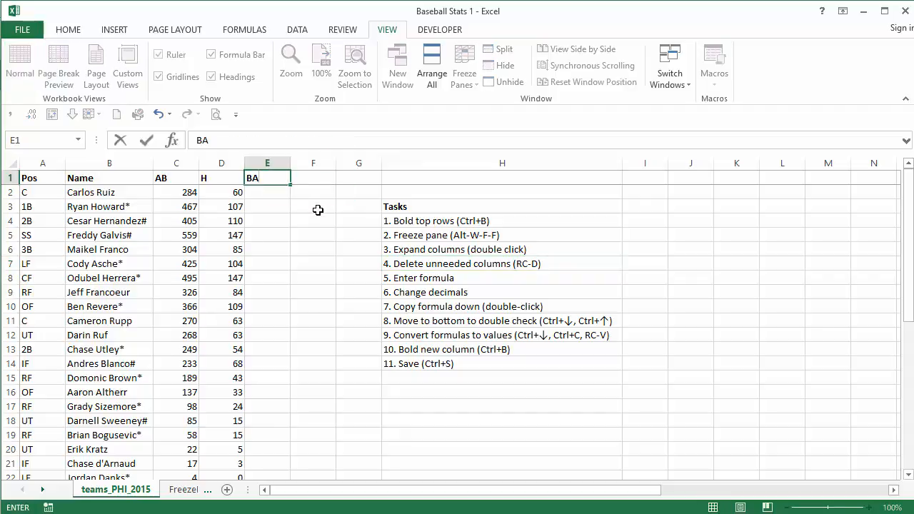
pyautogui.press('Return')
# Enter the formula =D2/C2 in cell E2 to divide the first player's hits by his at-bats.
pyautogui.write('=')
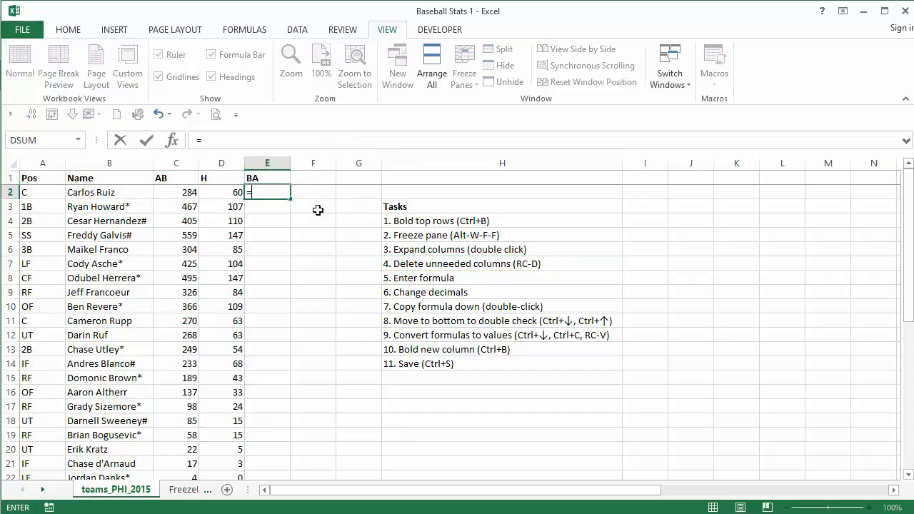
pyautogui.press('Left')
pyautogui.write('/')
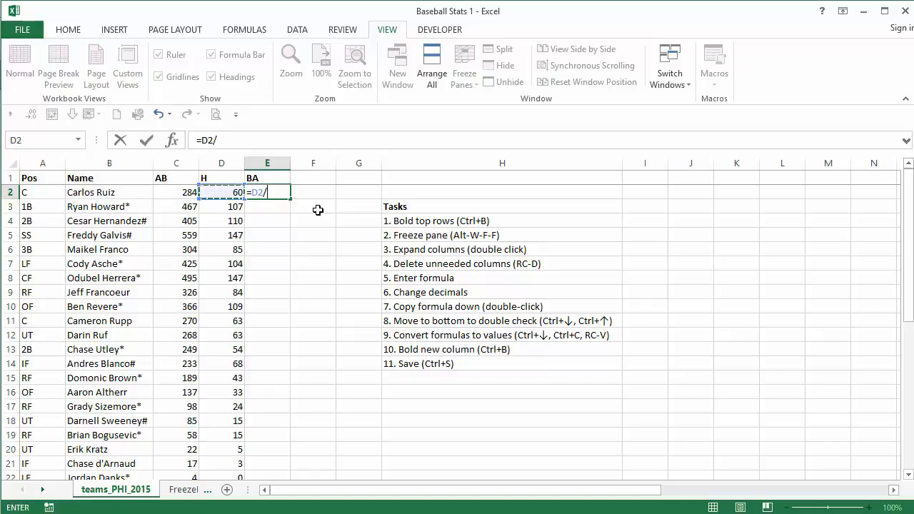
pyautogui.press('Left')
pyautogui.press('Left')
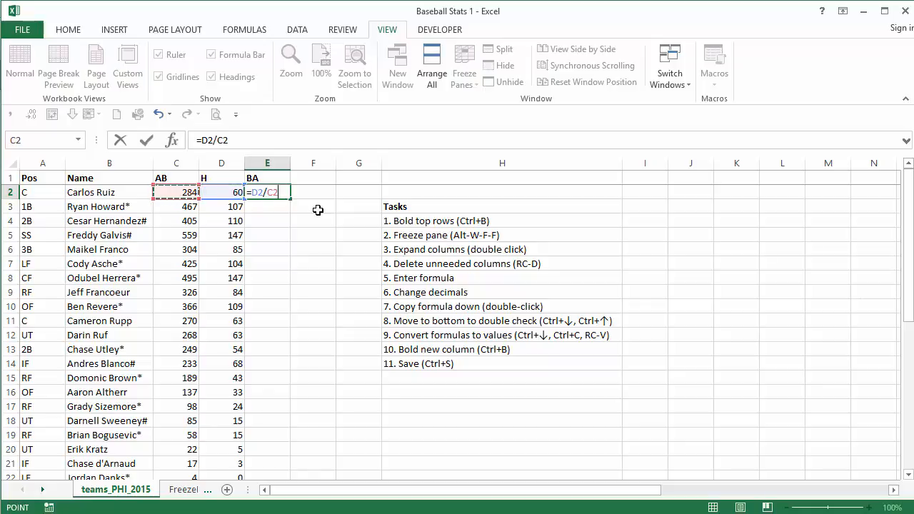
pyautogui.press('Return')
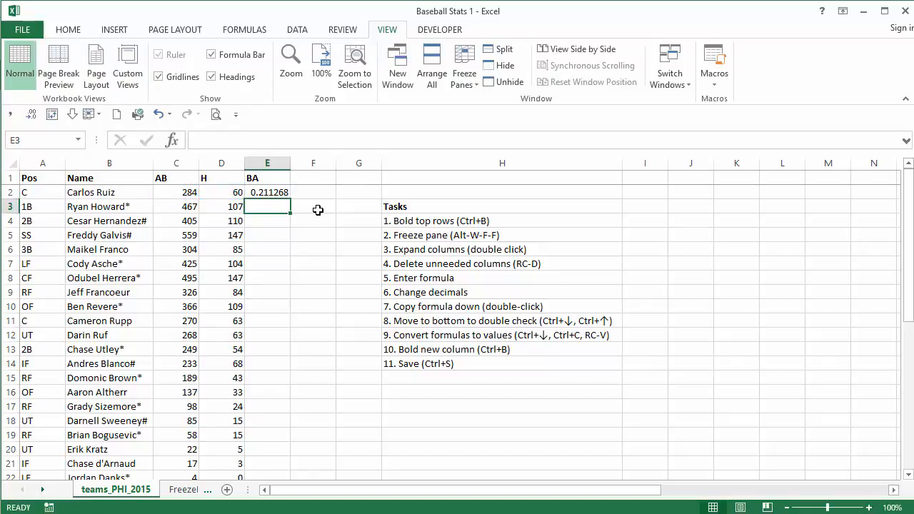
# Reduce the decimals shown in cell E2 by two places, and bring them back to six.
pyautogui.click(277, 193)
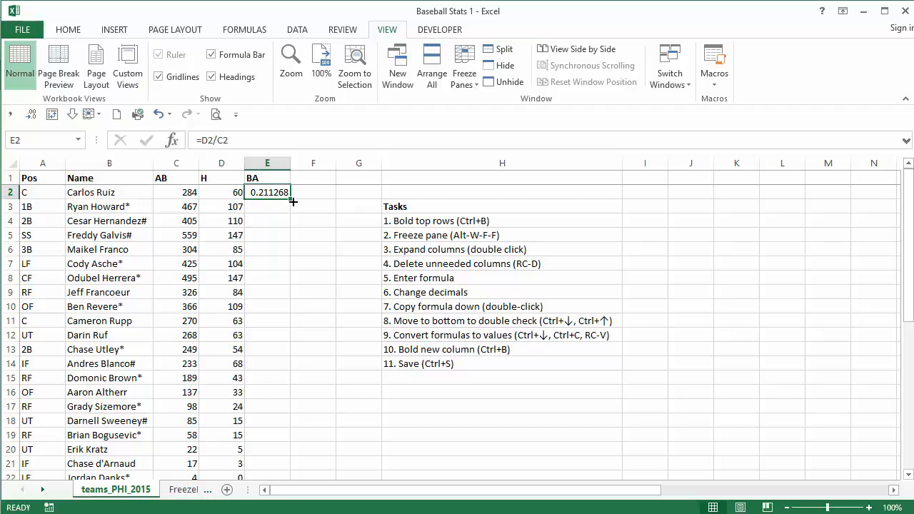
pyautogui.click(75, 30)
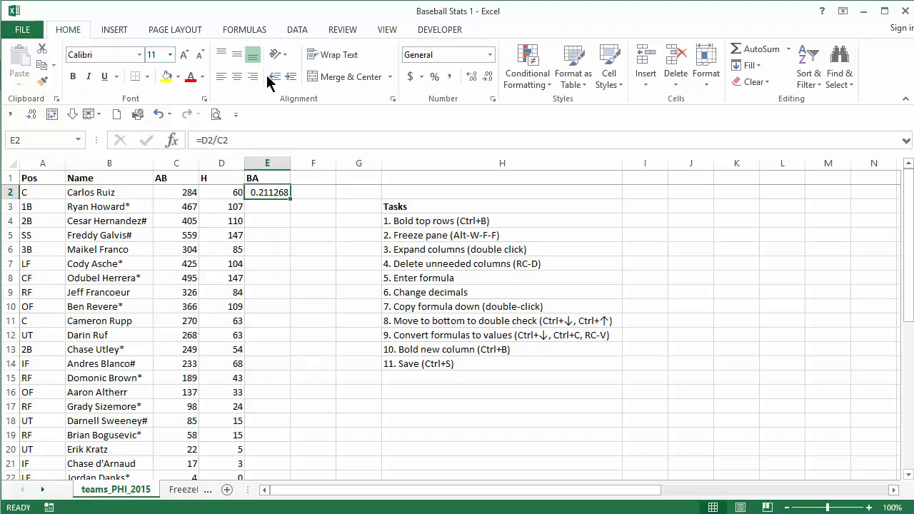
pyautogui.click(488, 77)
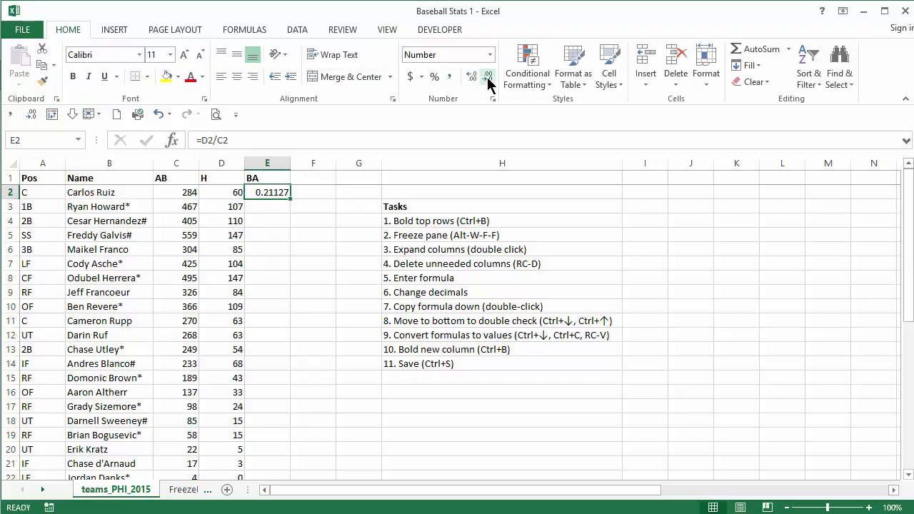
pyautogui.click(489, 77)
pyautogui.click(475, 78)
pyautogui.click(475, 77)
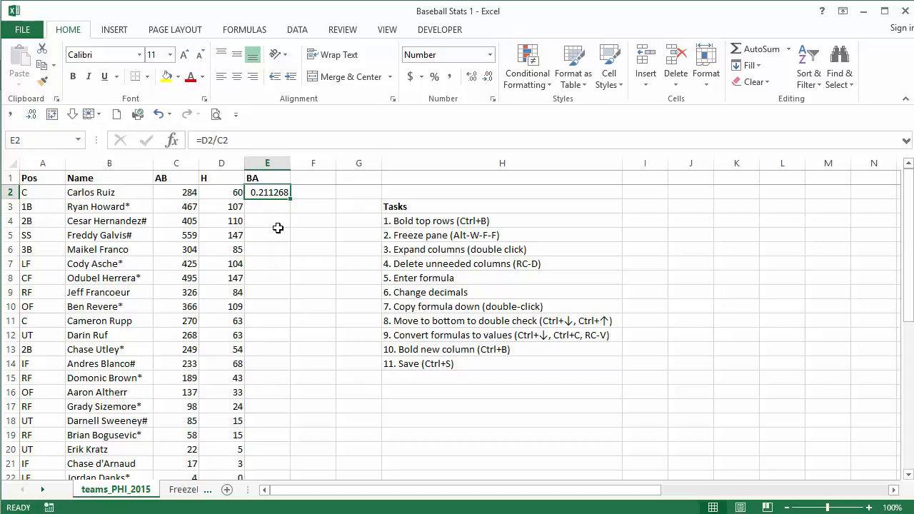
# Reduce the BA result in cell E2 to three decimal places.
pyautogui.hotkey('ctrl', 'z')
pyautogui.hotkey('alt', 'h')
pyautogui.press('9')
pyautogui.hotkey('alt', 'h')
pyautogui.press('9')
# Undo and redo the decimal changes of the BA result in cell E2, twice over.
pyautogui.hotkey('ctrl', 'z')
pyautogui.hotkey('ctrl', 'z')
pyautogui.hotkey('ctrl', 'y')
pyautogui.hotkey('ctrl', 'y')
pyautogui.click(284, 222)
pyautogui.hotkey('ctrl', 'z')
pyautogui.hotkey('ctrl', 'z')
pyautogui.hotkey('ctrl', 'y')
pyautogui.hotkey('ctrl', 'y')
# Try copying the BA formula down column E, check the rows as far as E40, and undo the fill.
pyautogui.moveTo(287, 198); pyautogui.dragTo(294, 389)
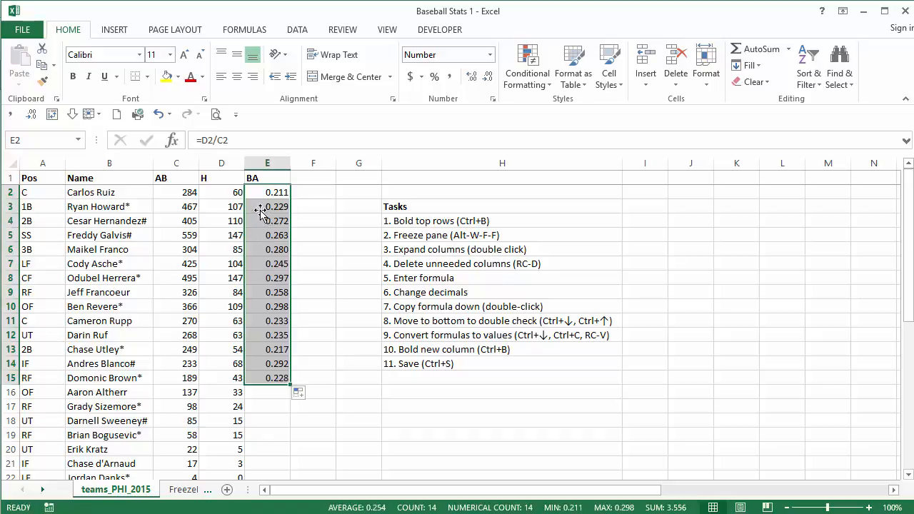
pyautogui.click(258, 206)
pyautogui.moveTo(258, 249); pyautogui.dragTo(267, 440)
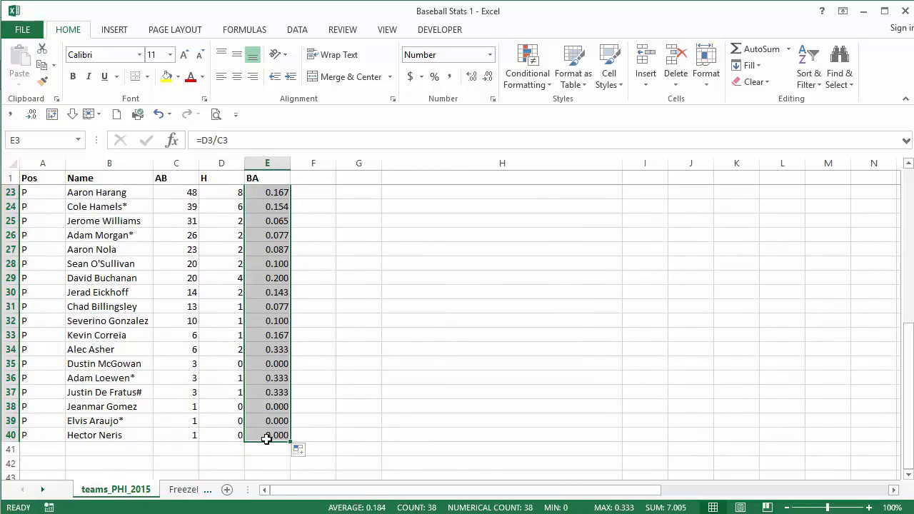
pyautogui.click(266, 438)
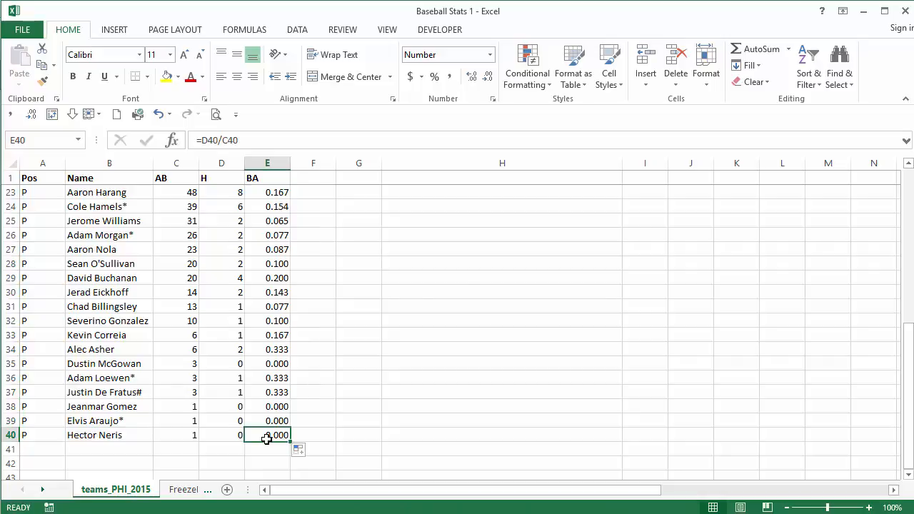
pyautogui.hotkey('ctrl', 'z')
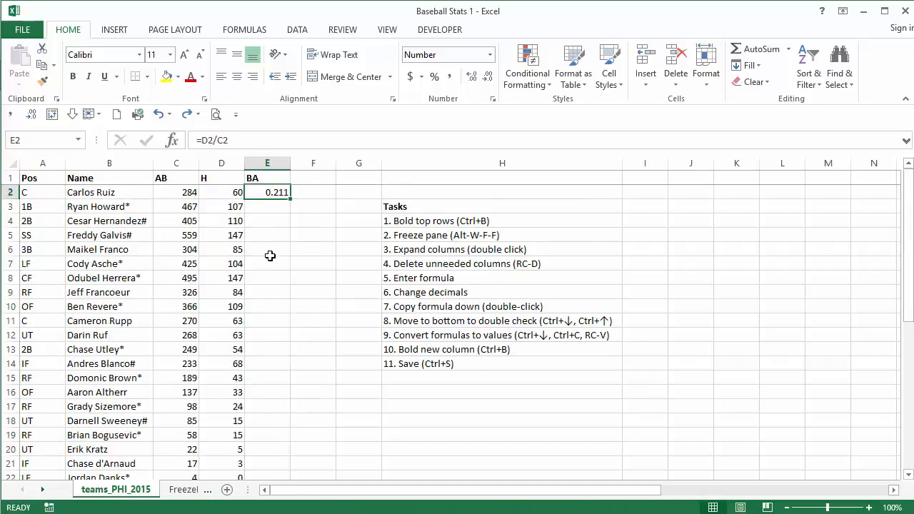
# Copy the BA formula from E2 down to the last player row, E40, and compare it with the adjacent H column.
pyautogui.doubleClick(290, 200)
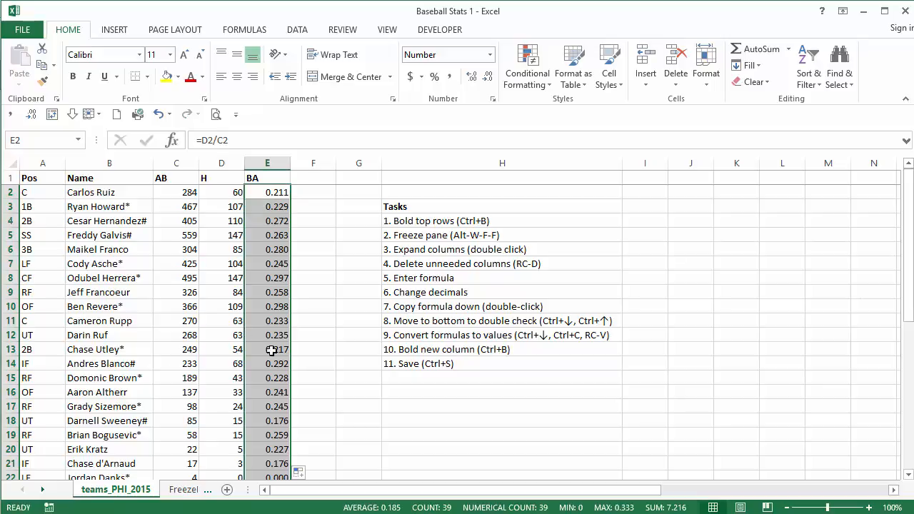
pyautogui.click(257, 194)
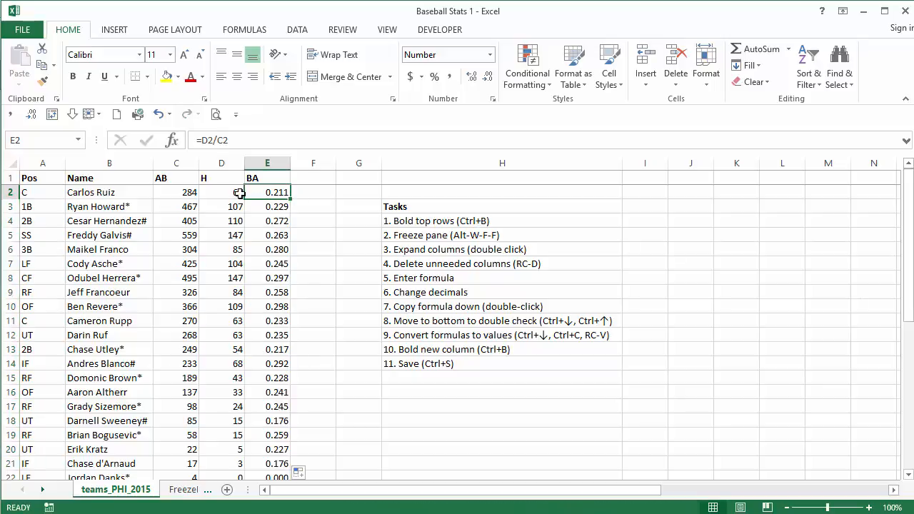
pyautogui.click(238, 191)
pyautogui.moveTo(226, 248); pyautogui.dragTo(237, 465)
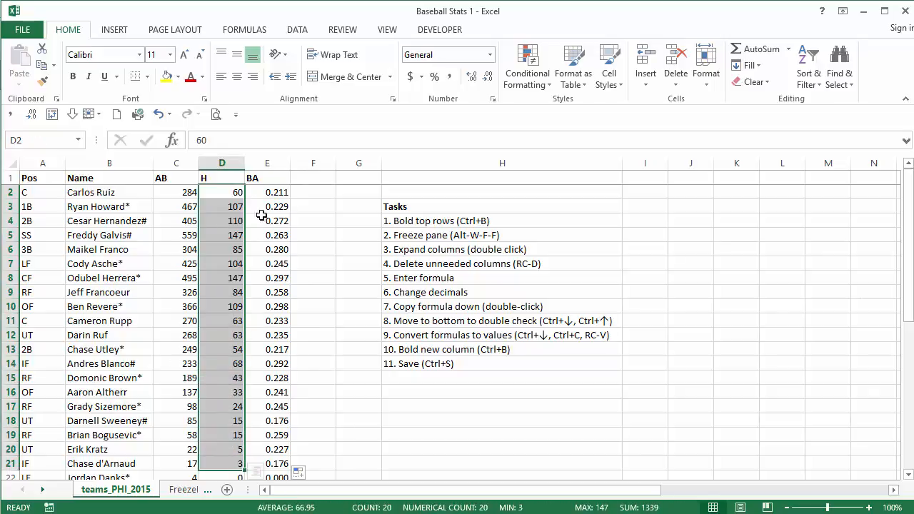
pyautogui.moveTo(228, 190); pyautogui.dragTo(239, 475)
pyautogui.click(260, 191)
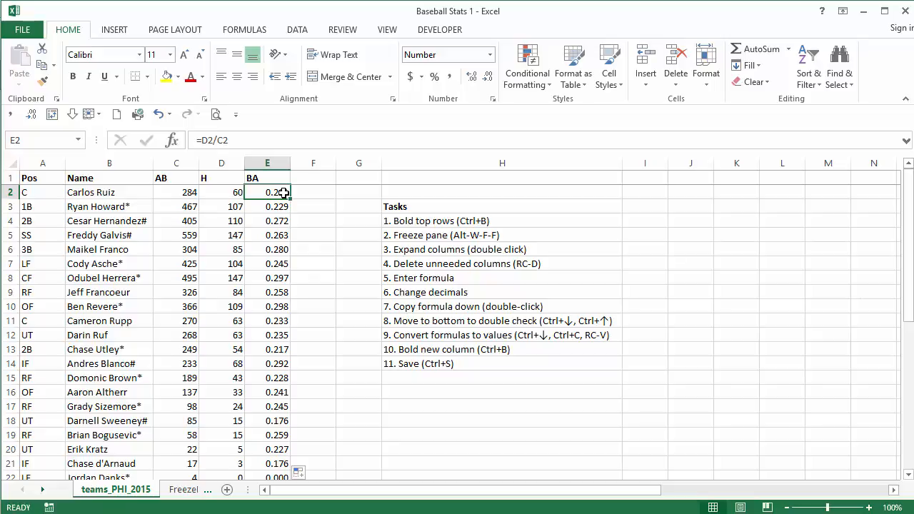
# Jump to the end of the BA column and check that its formulas reach the last player row of the H column, with nothing below.
pyautogui.click(555, 323)
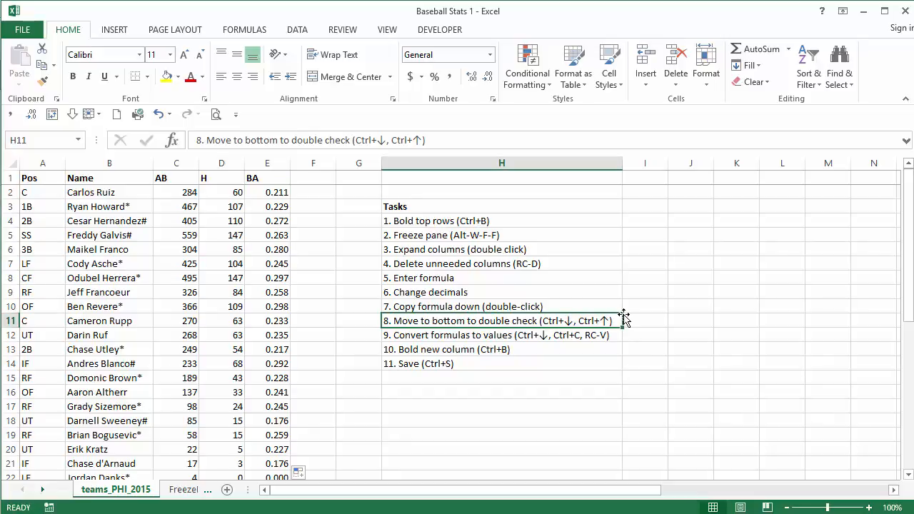
pyautogui.click(267, 191)
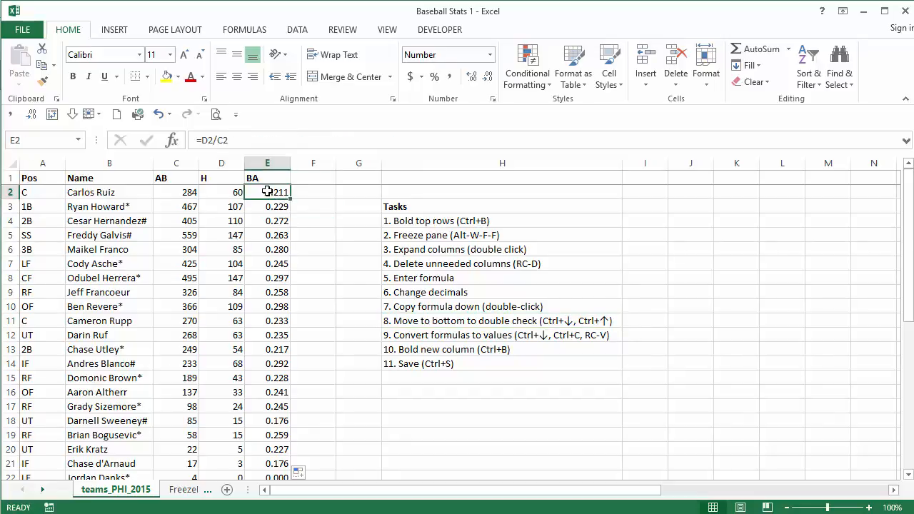
pyautogui.hotkey('ctrl', 'Down')
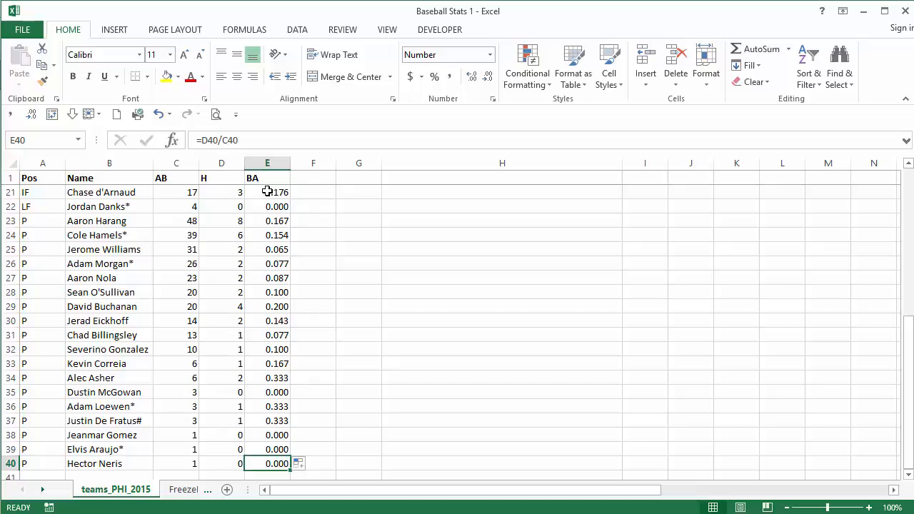
pyautogui.scroll(-1, 300, 437)
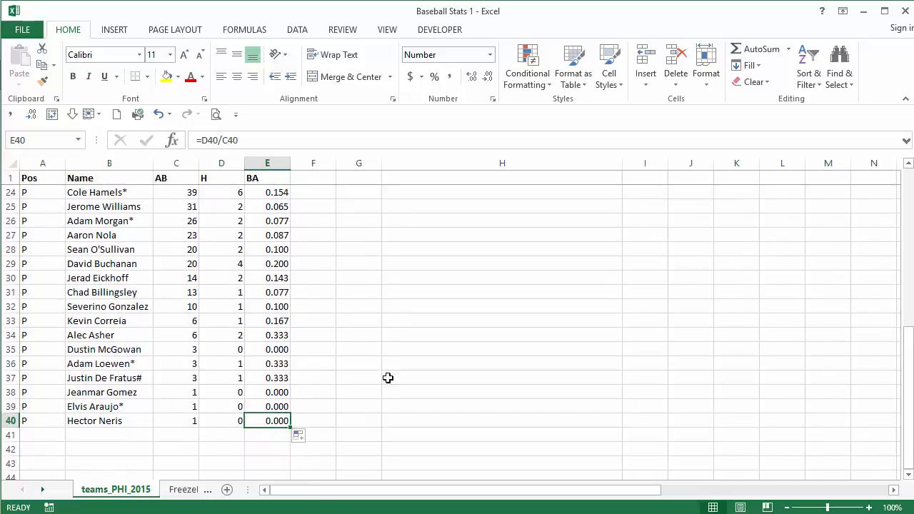
pyautogui.scroll(-1, 271, 367)
pyautogui.click(266, 235)
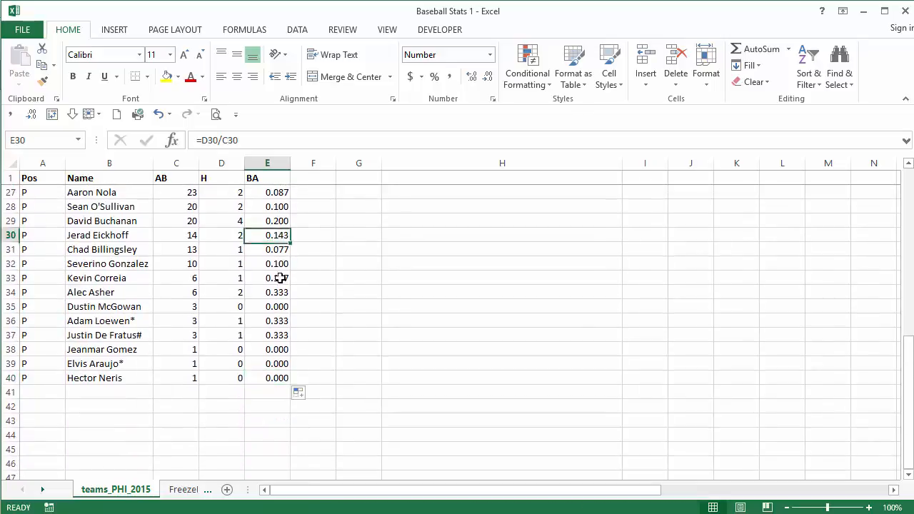
pyautogui.moveTo(280, 277); pyautogui.dragTo(281, 377)
pyautogui.click(281, 378)
pyautogui.click(221, 376)
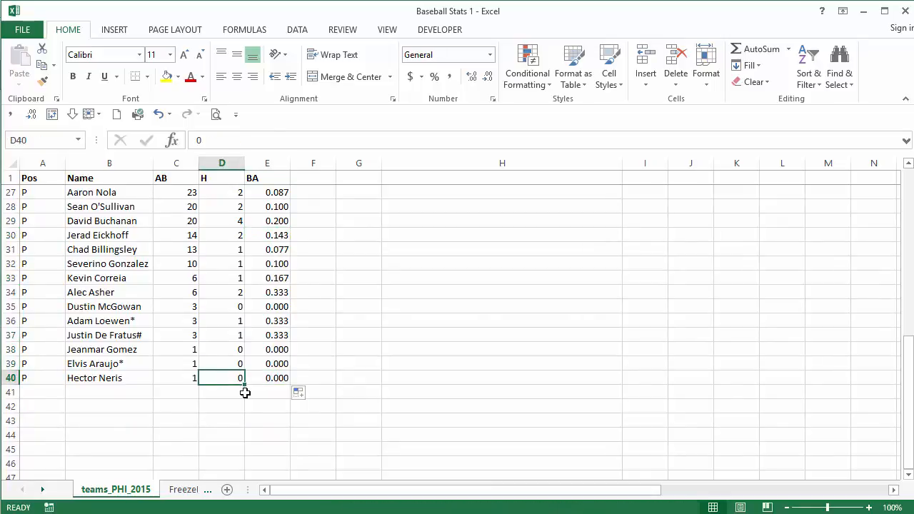
pyautogui.scroll(-5, 245, 392)
pyautogui.scroll(4, 245, 393)
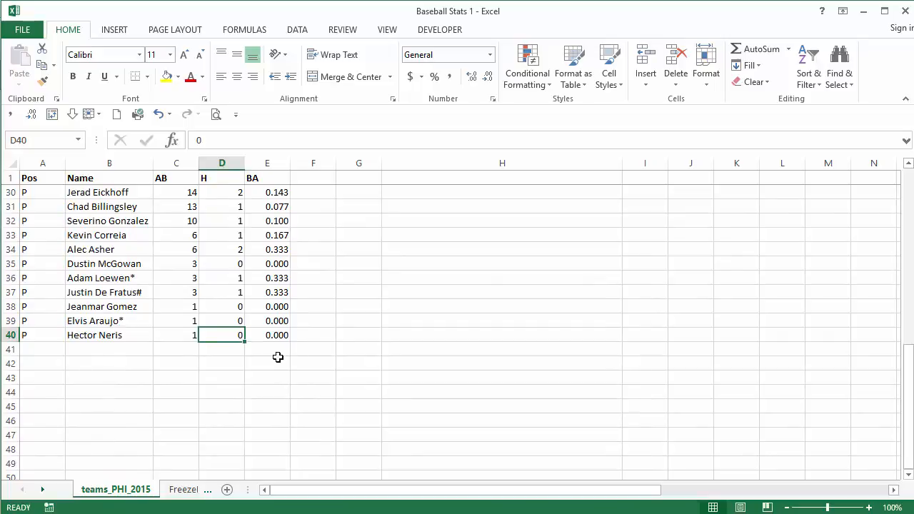
pyautogui.scroll(-2, 278, 357)
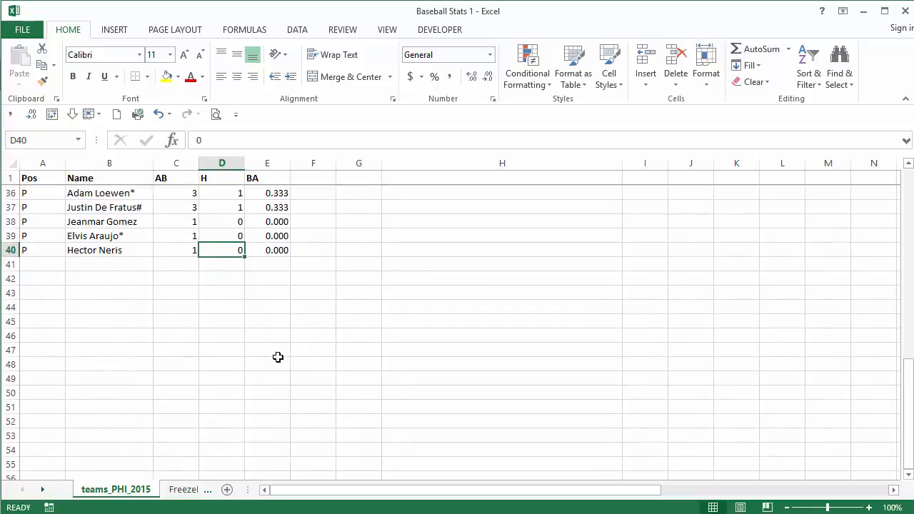
# Check the last BA formula in E40 and the rows below it, and return to the first BA formula in E2.
pyautogui.click(269, 252)
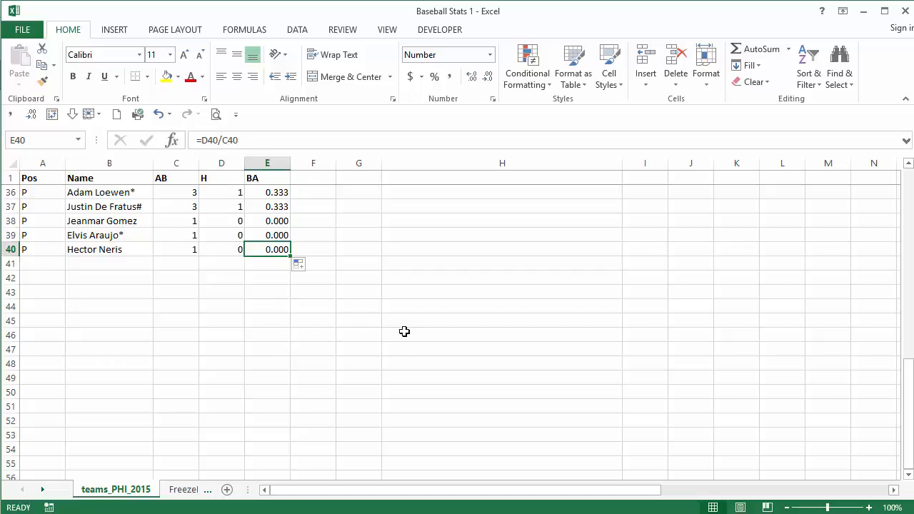
pyautogui.keyDown('ctrl'); pyautogui.scroll(-5, 404, 331); pyautogui.keyUp('ctrl')
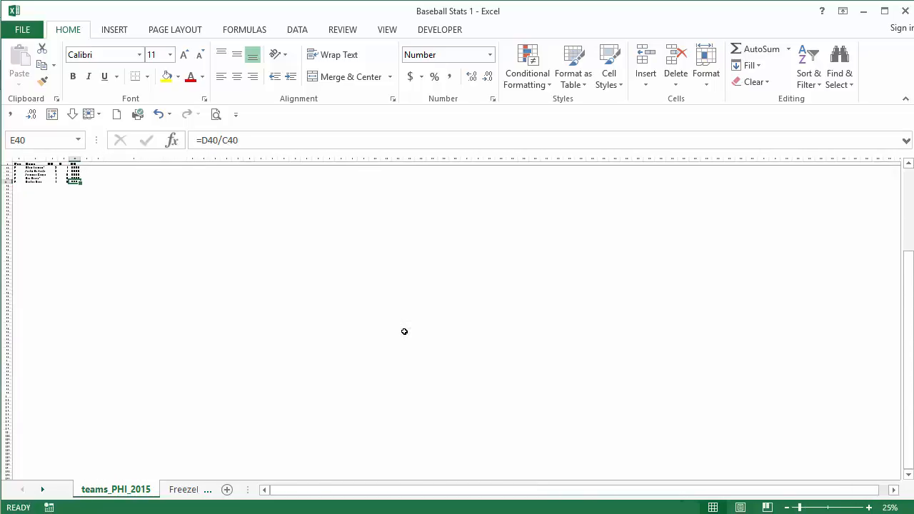
pyautogui.keyDown('ctrl'); pyautogui.scroll(6, 404, 331); pyautogui.keyUp('ctrl')
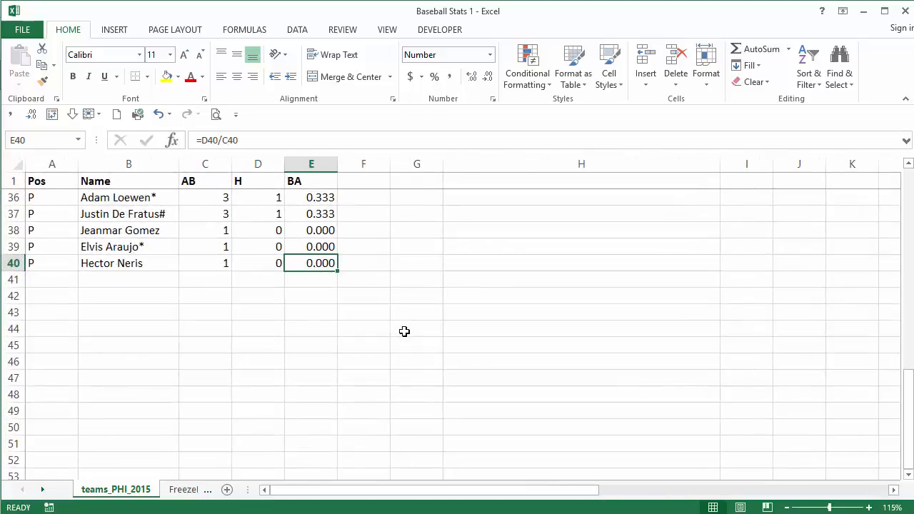
pyautogui.keyDown('ctrl'); pyautogui.scroll(-1, 404, 331); pyautogui.keyUp('ctrl')
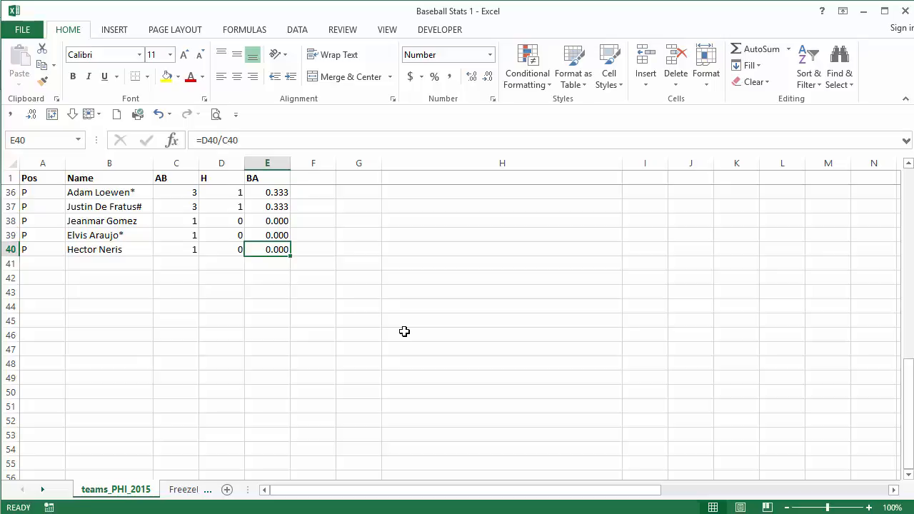
pyautogui.hotkey('ctrl', 'Up')
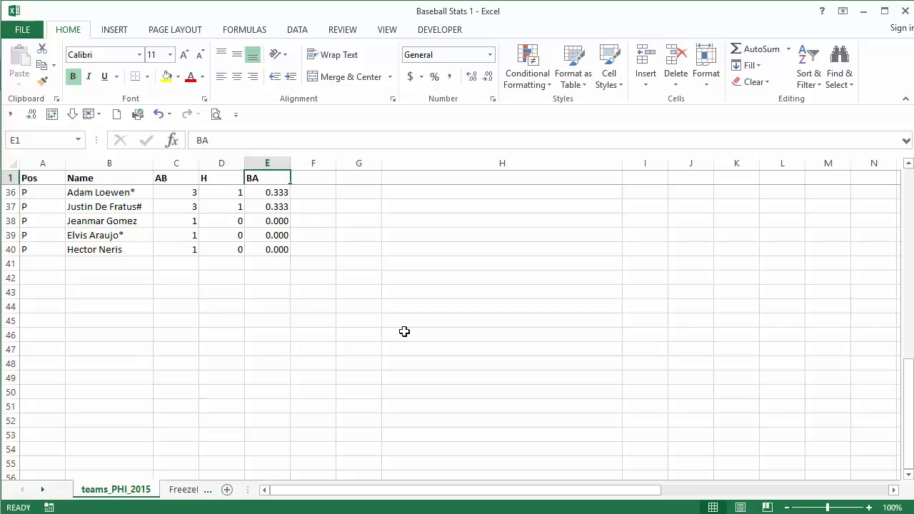
pyautogui.press('Down')
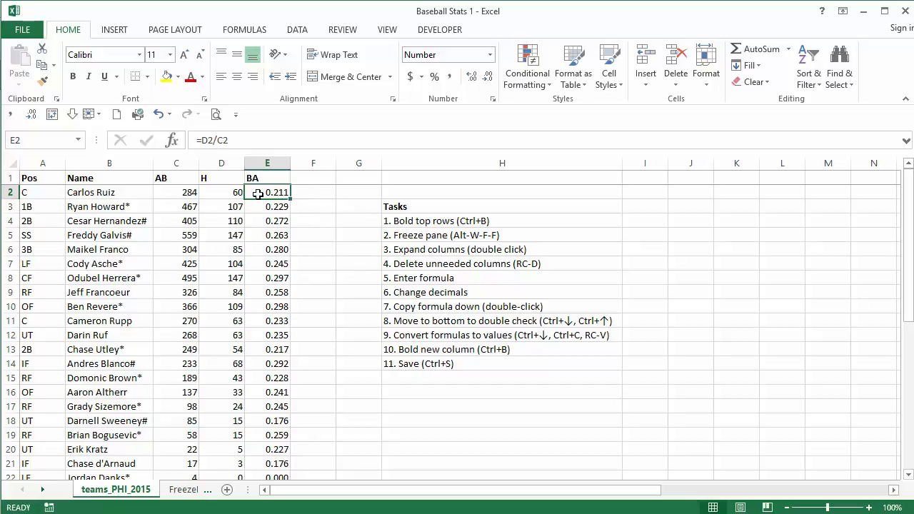
# Examine the formulas in the first BA cells, E2 and E3, and highlight the range down to E10.
pyautogui.click(274, 207)
pyautogui.click(275, 193)
pyautogui.moveTo(276, 198); pyautogui.dragTo(271, 292)
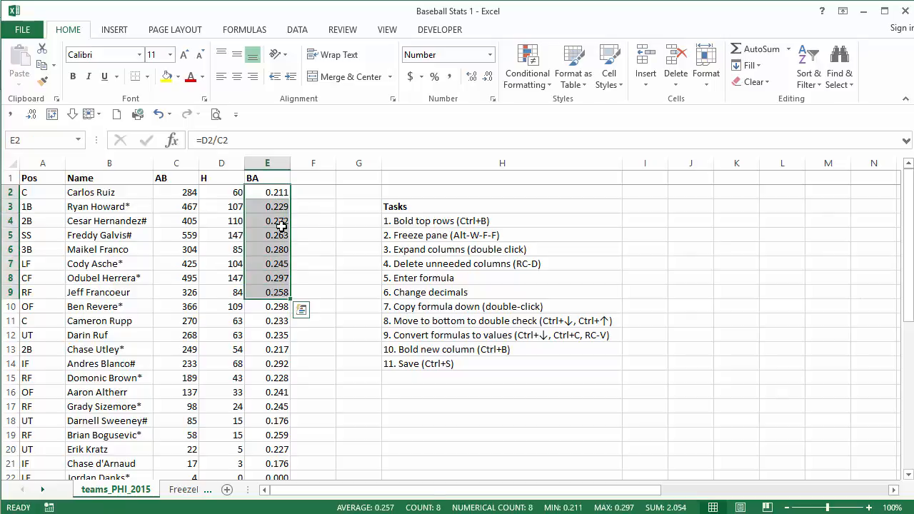
pyautogui.moveTo(266, 194); pyautogui.dragTo(275, 306)
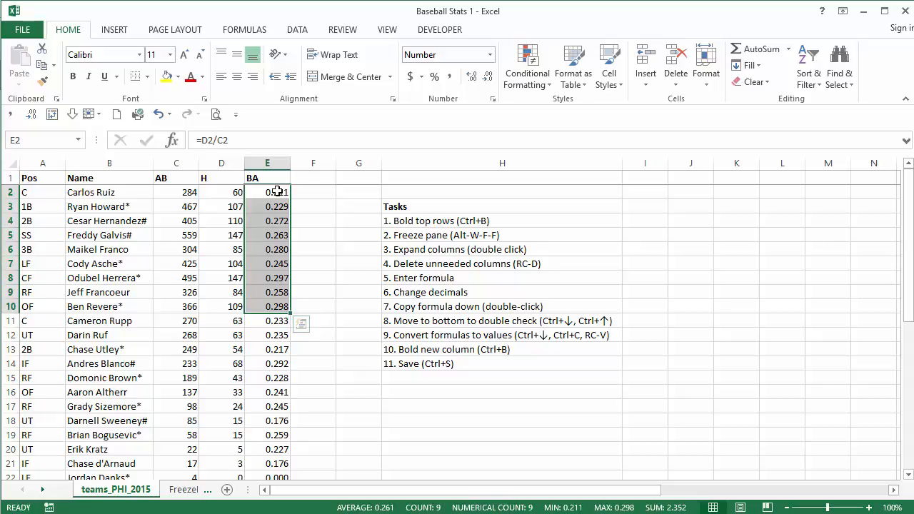
pyautogui.click(277, 192)
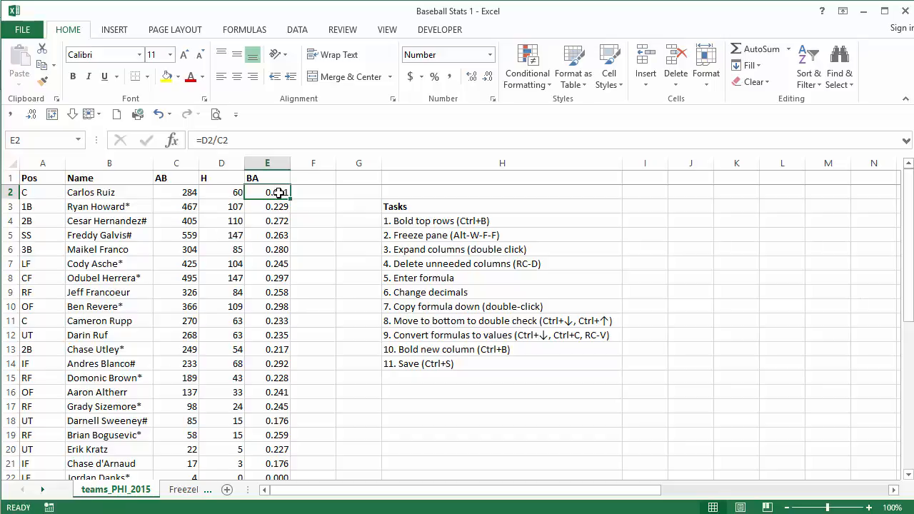
# Correct the shortcut in task 9, cell H12, by inserting "Shift+" after "Ctrl+" so it reads "Ctrl+Shift+↓".
pyautogui.click(418, 336)
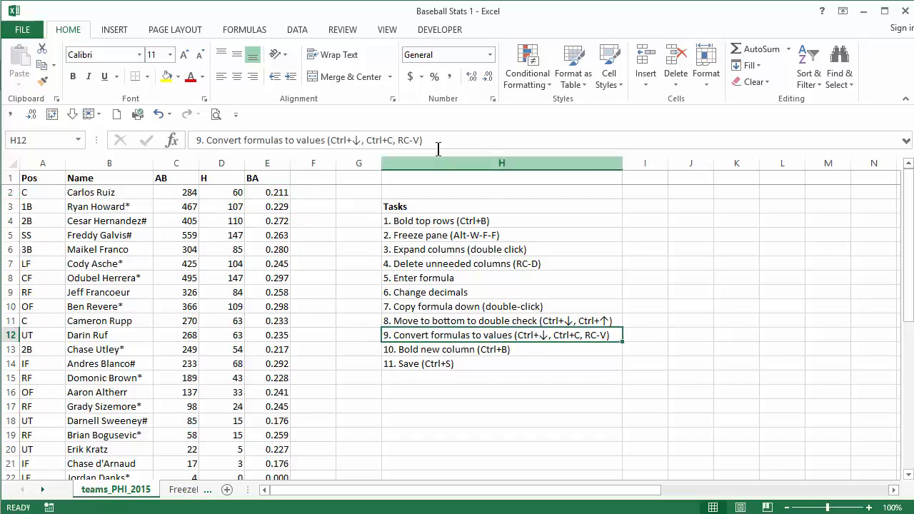
pyautogui.click(354, 140)
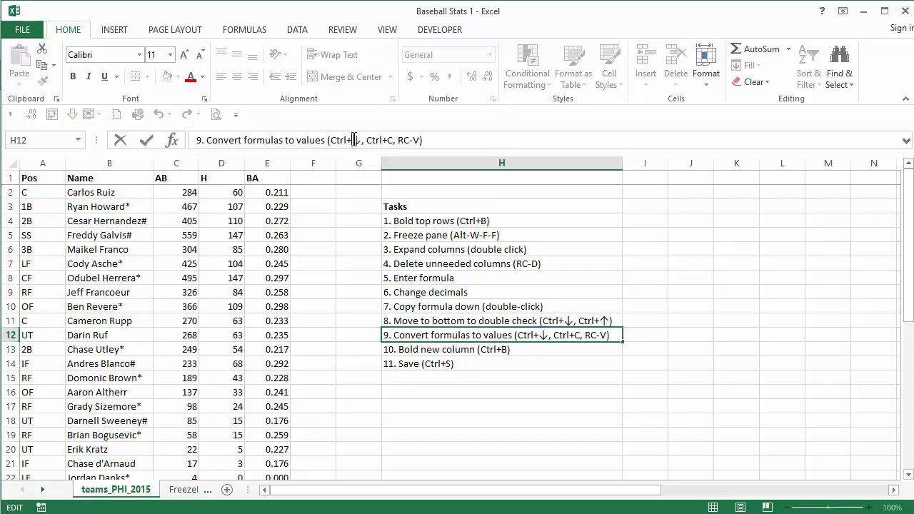
pyautogui.write('Shift')
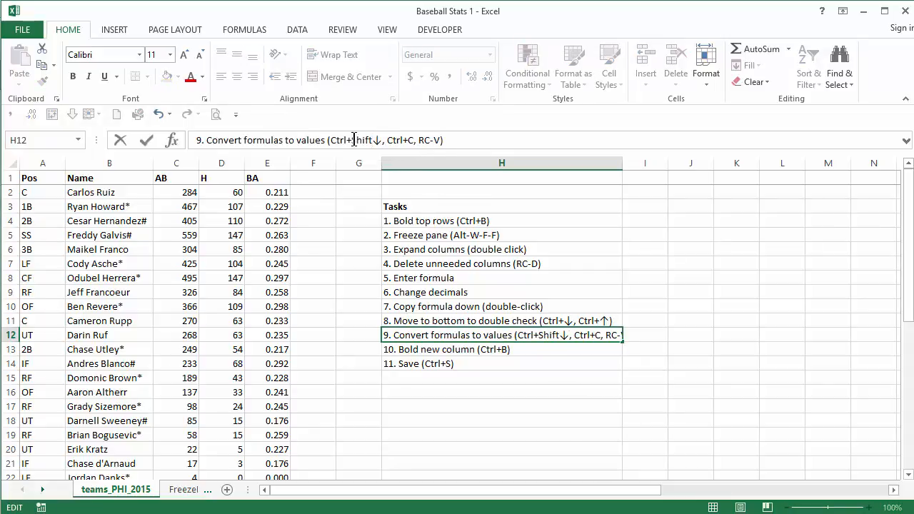
pyautogui.write('+')
pyautogui.press('Return')
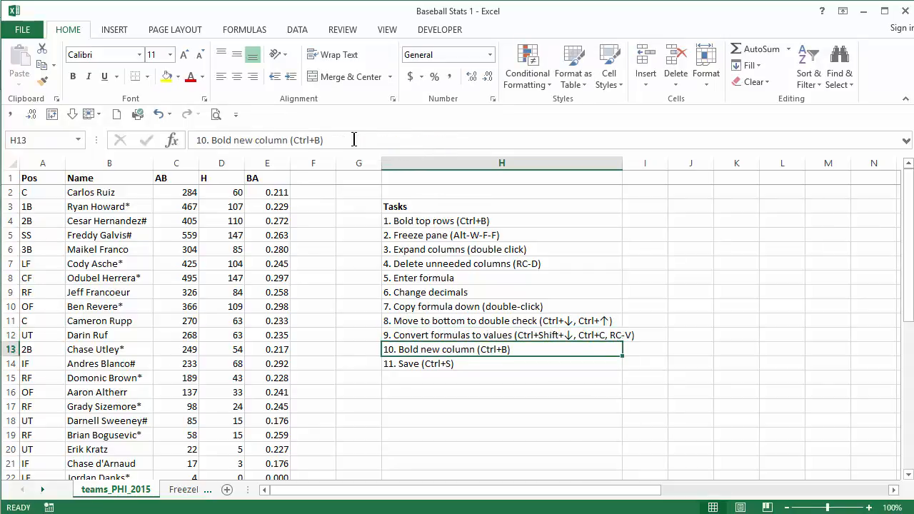
pyautogui.click(554, 336)
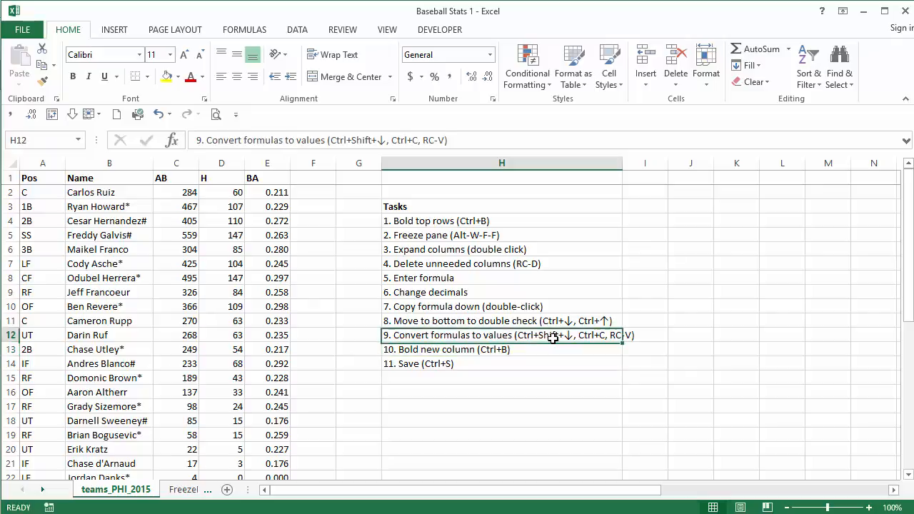
# Convert the BA formulas in E2:E40 to values by copying the range and pasting it over itself as Values.
pyautogui.click(279, 193)
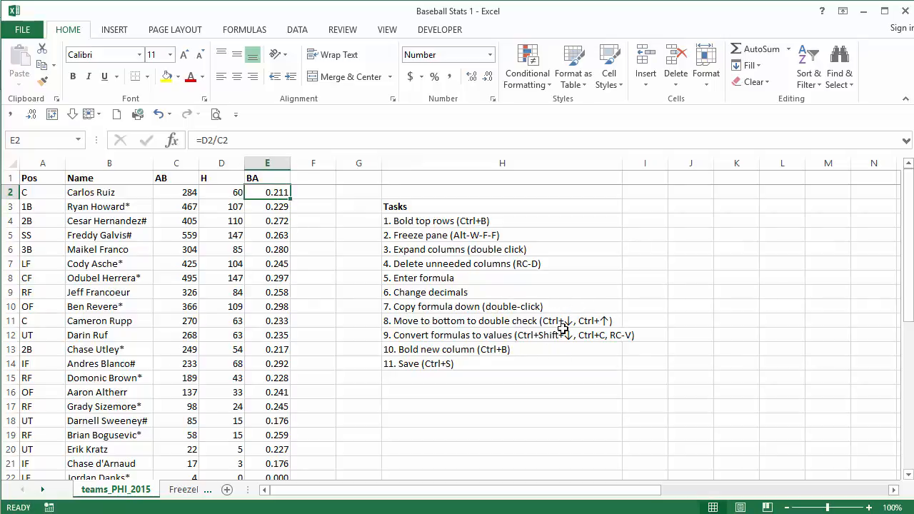
pyautogui.keyDown('shift'); pyautogui.doubleClick(270, 198); pyautogui.keyUp('shift')
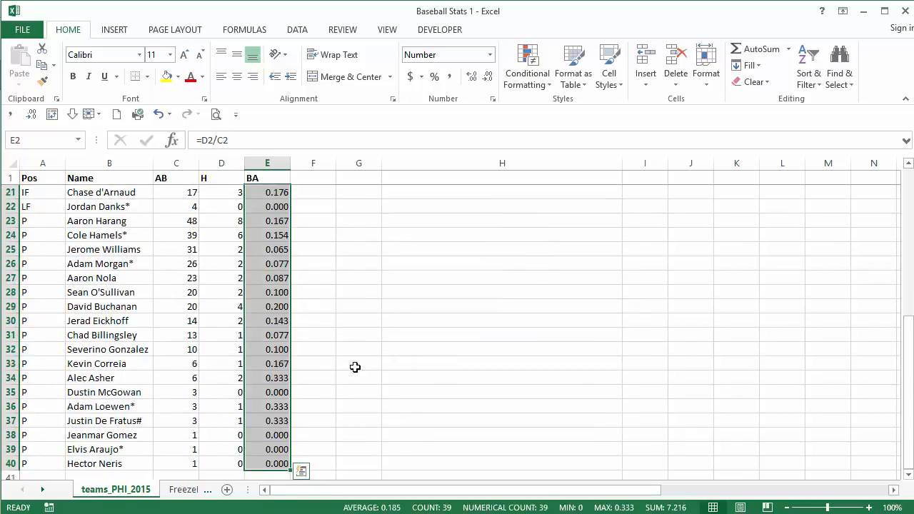
pyautogui.scroll(7, 283, 362)
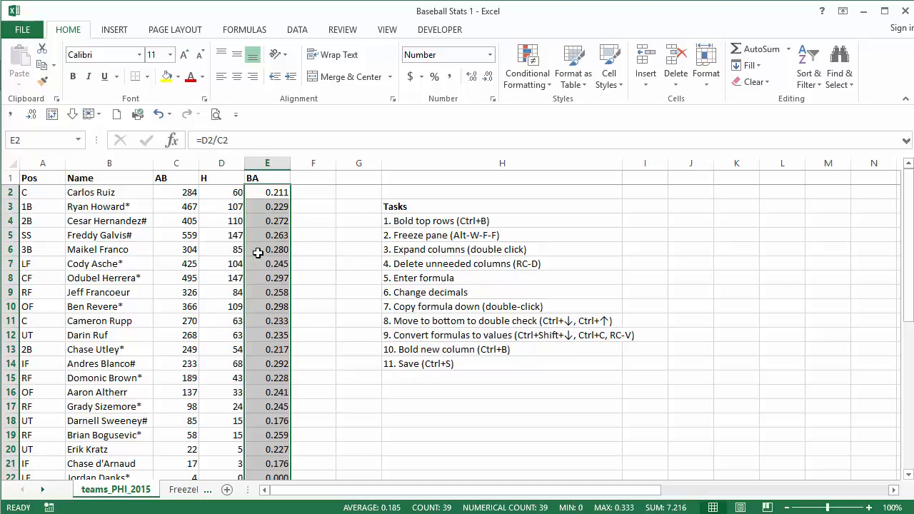
pyautogui.hotkey('ctrl', 'c')
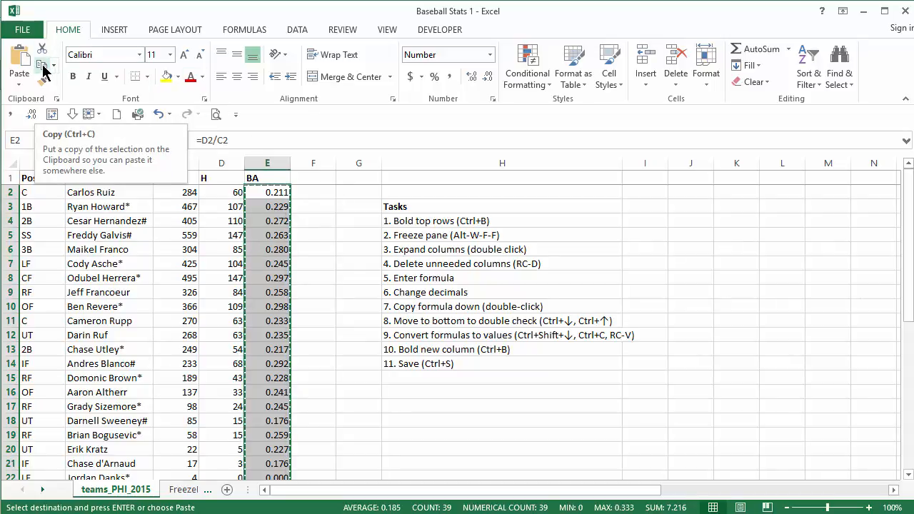
pyautogui.rightClick(281, 307)
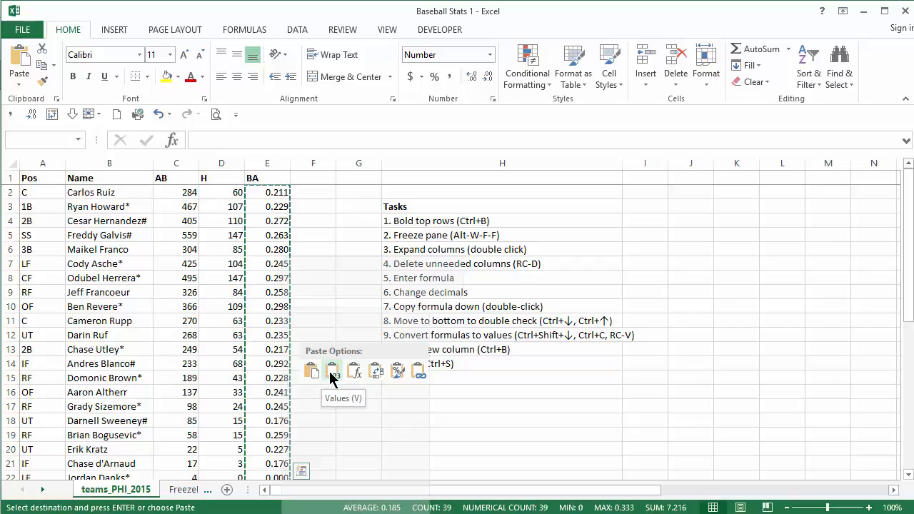
pyautogui.rightClick(268, 284)
pyautogui.rightClick(262, 284)
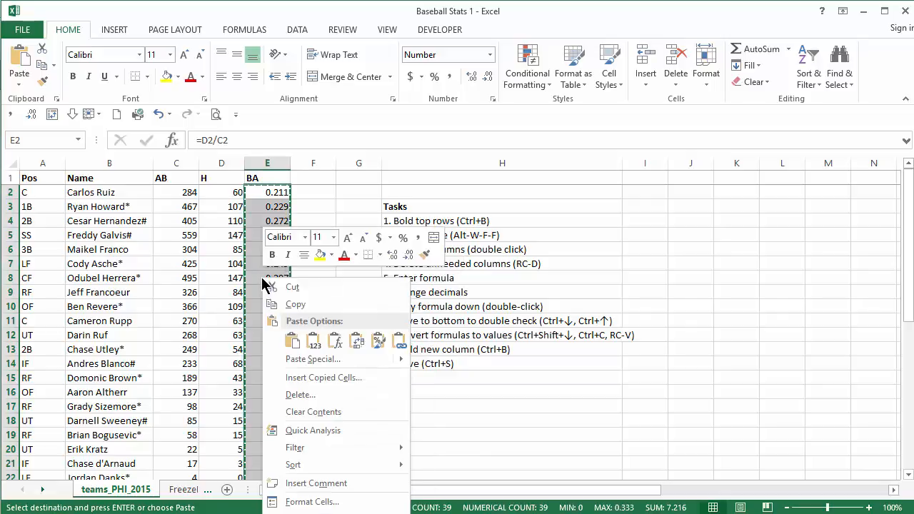
pyautogui.press('v')
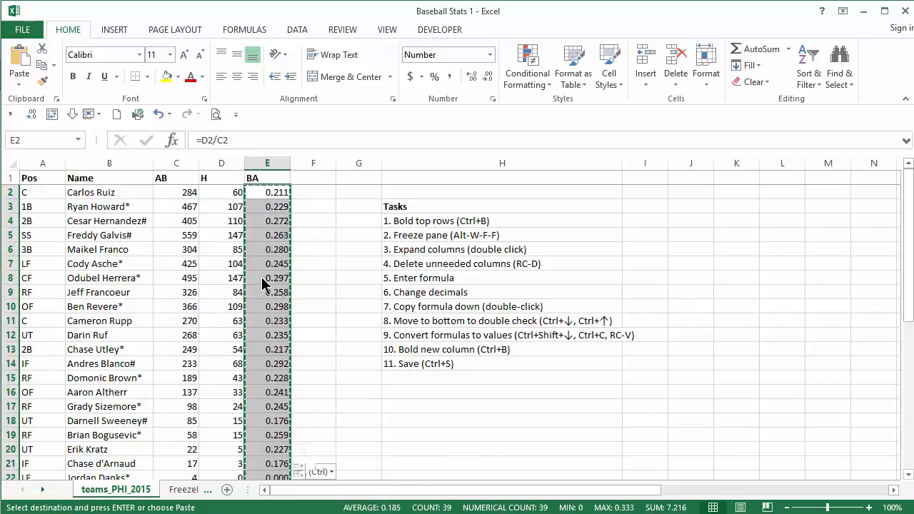
# Check that BA cells E2 and E3 hold plain values instead of formulas, and clear the copy outline.
pyautogui.click(271, 193)
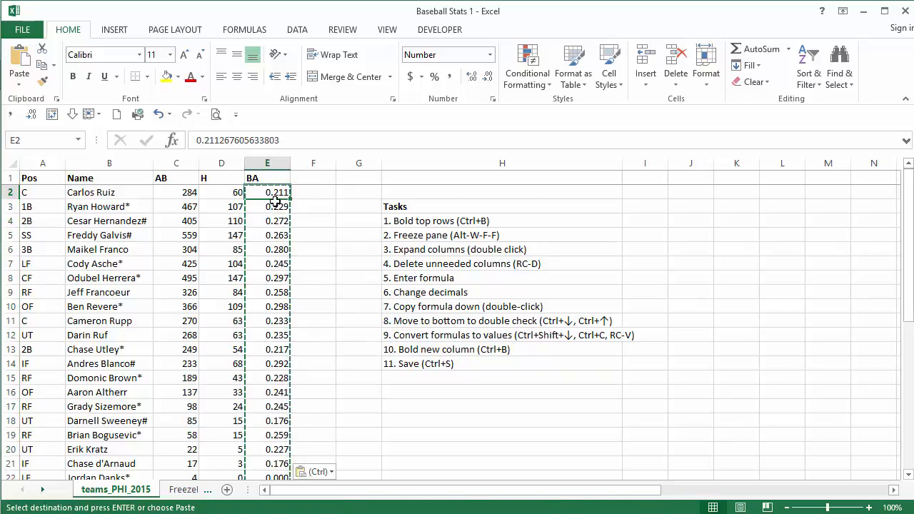
pyautogui.click(277, 207)
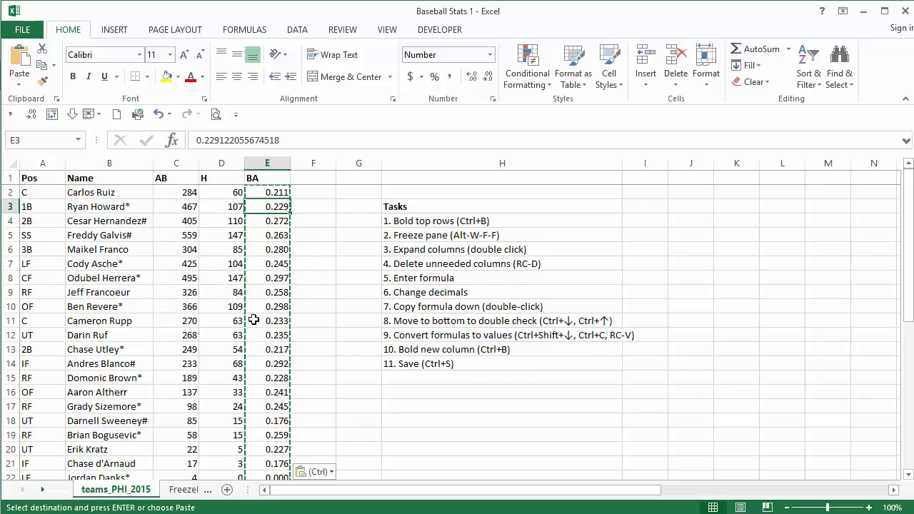
pyautogui.press('Escape')
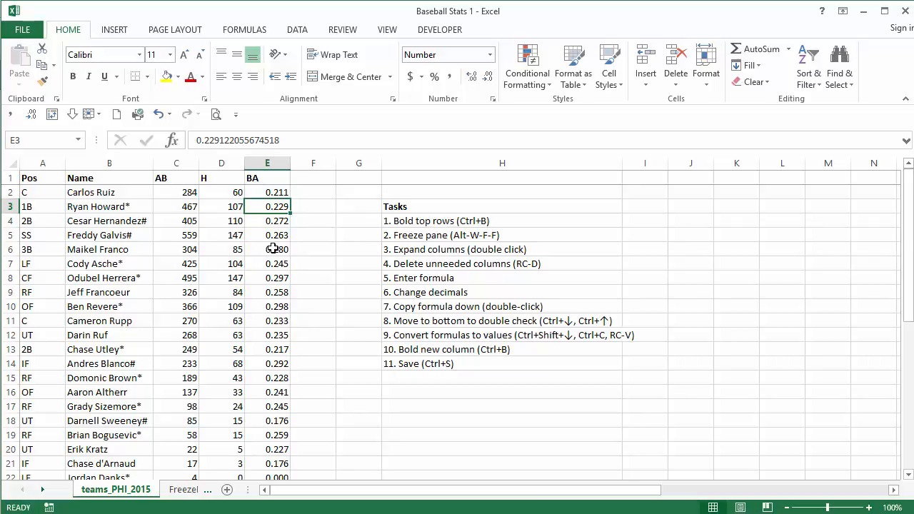
# Make the whole BA column E bold, including its header, and look over the player rows.
pyautogui.click(271, 166)
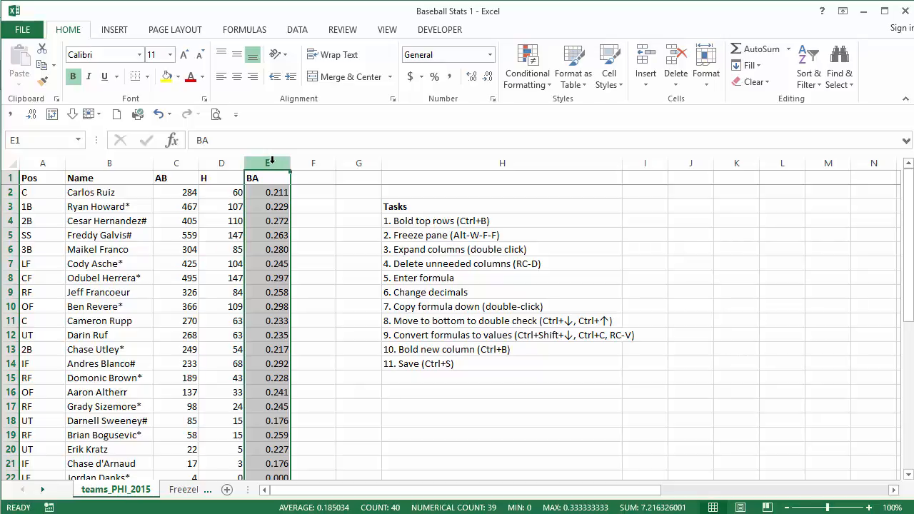
pyautogui.hotkey('ctrl', 'b')
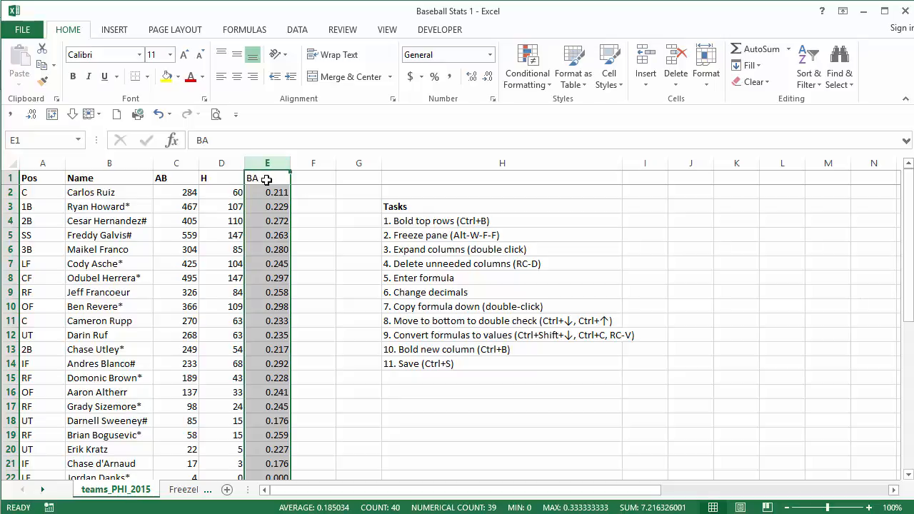
pyautogui.hotkey('ctrl', 'b')
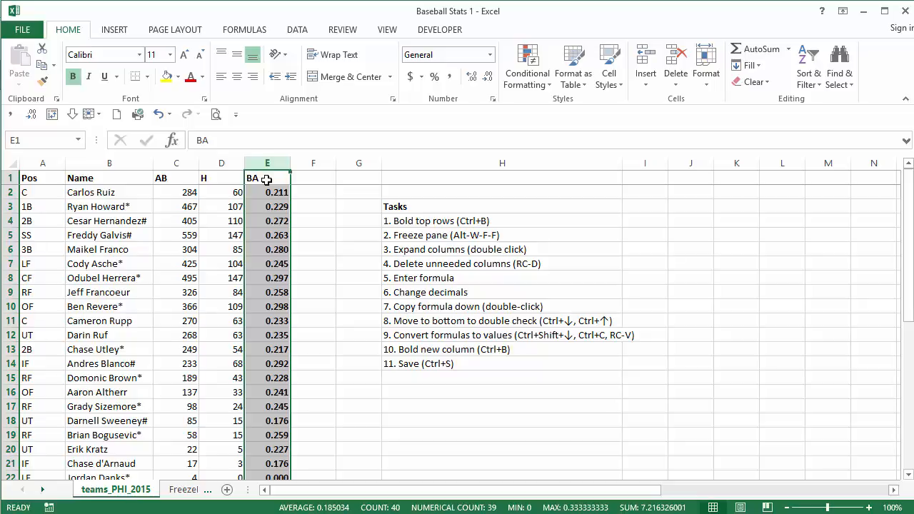
pyautogui.click(266, 179)
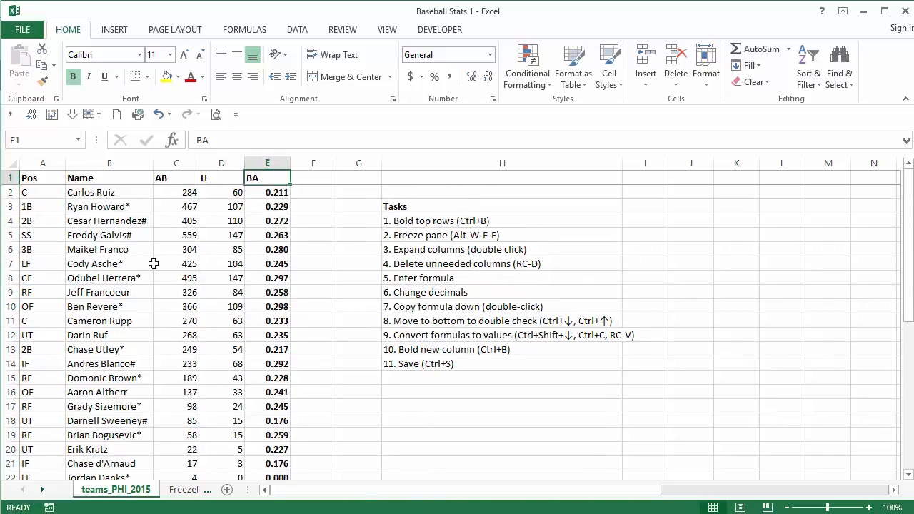
pyautogui.scroll(-3, 238, 298)
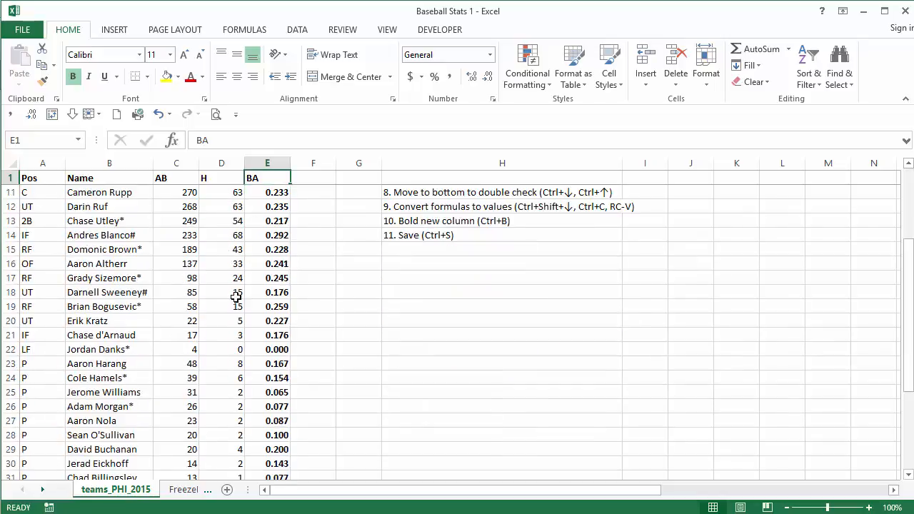
pyautogui.scroll(3, 239, 298)
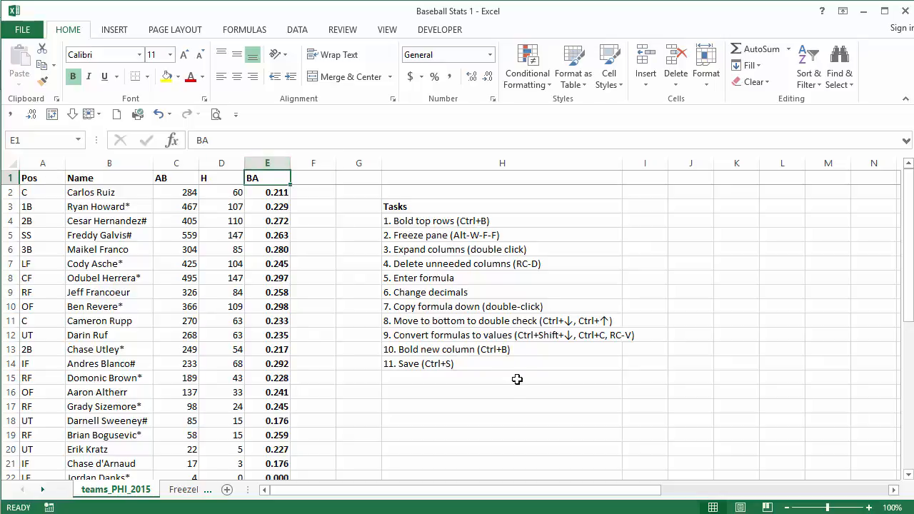
# Save the workbook as listed in task 11, and review tasks 8 and 9 in the task list.
pyautogui.click(483, 365)
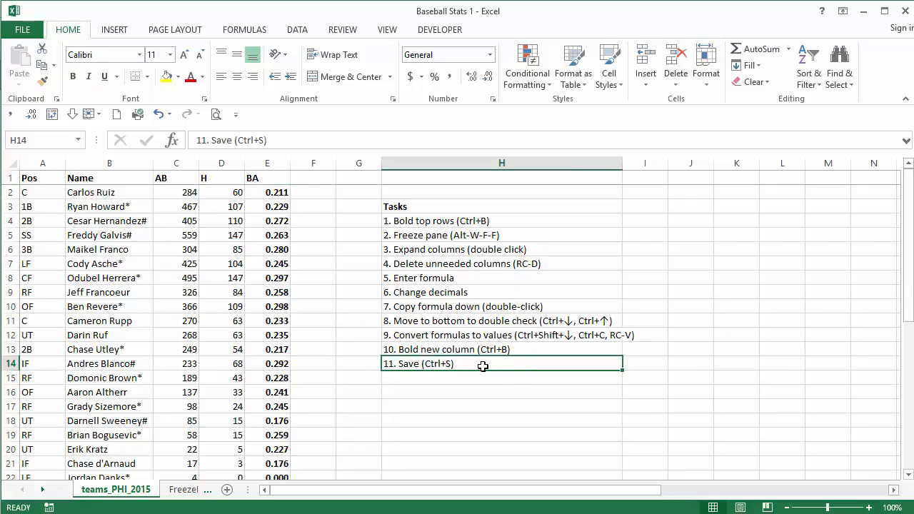
pyautogui.hotkey('ctrl', 's')
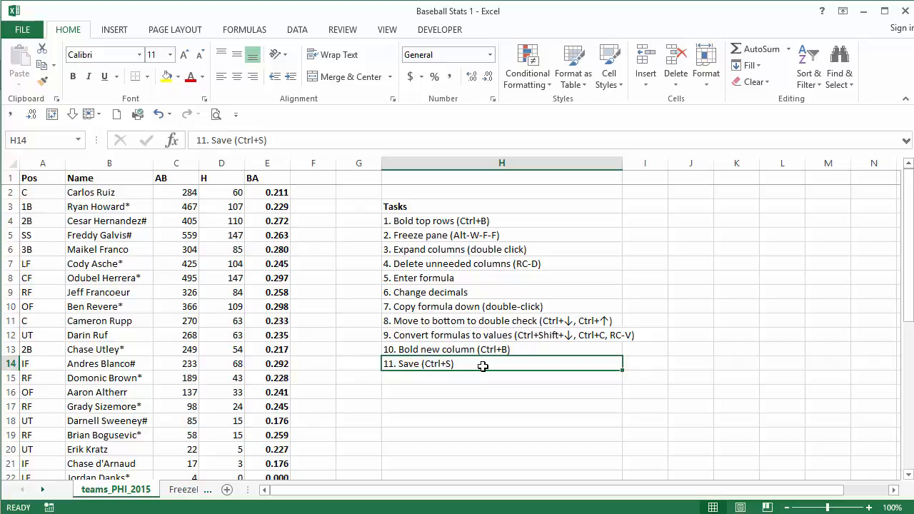
pyautogui.moveTo(576, 322); pyautogui.dragTo(579, 336)
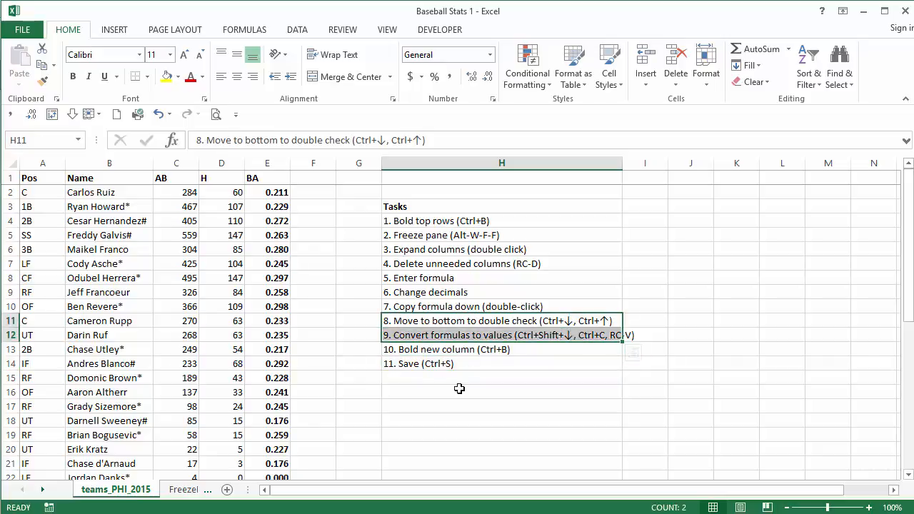
pyautogui.click(430, 366)
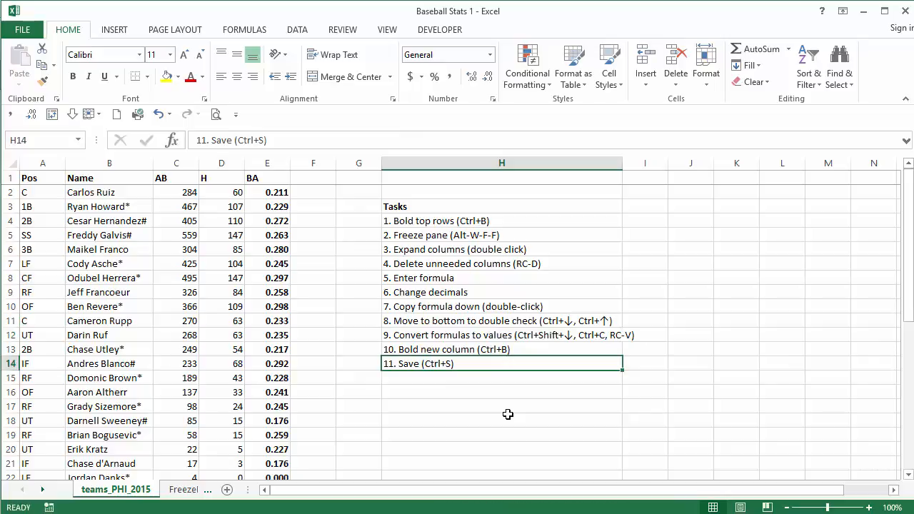